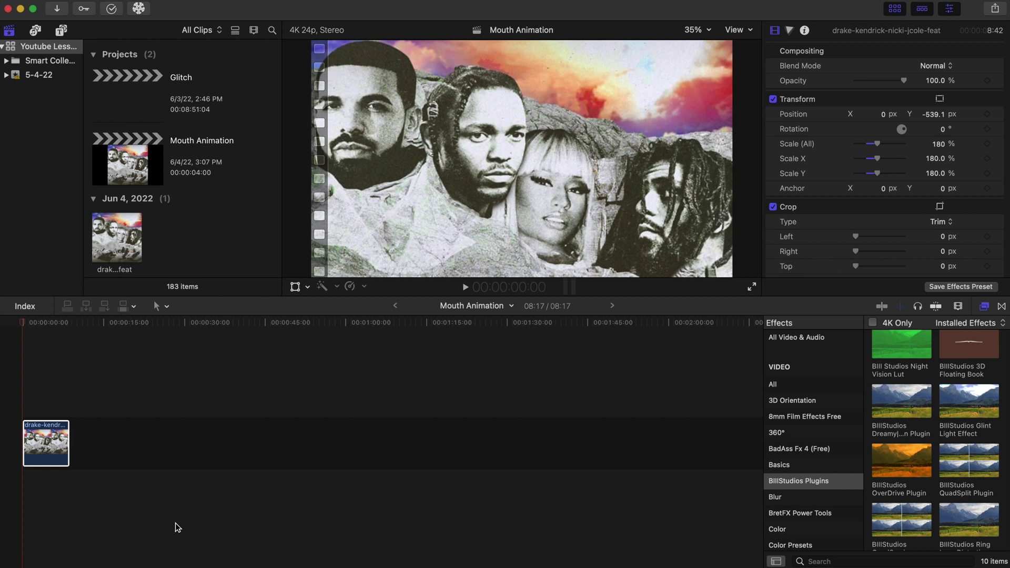
- Apply the Draw Mask effect from the Masks category to the image clip
{"action": "left_click", "coordinate": [22, 325]}
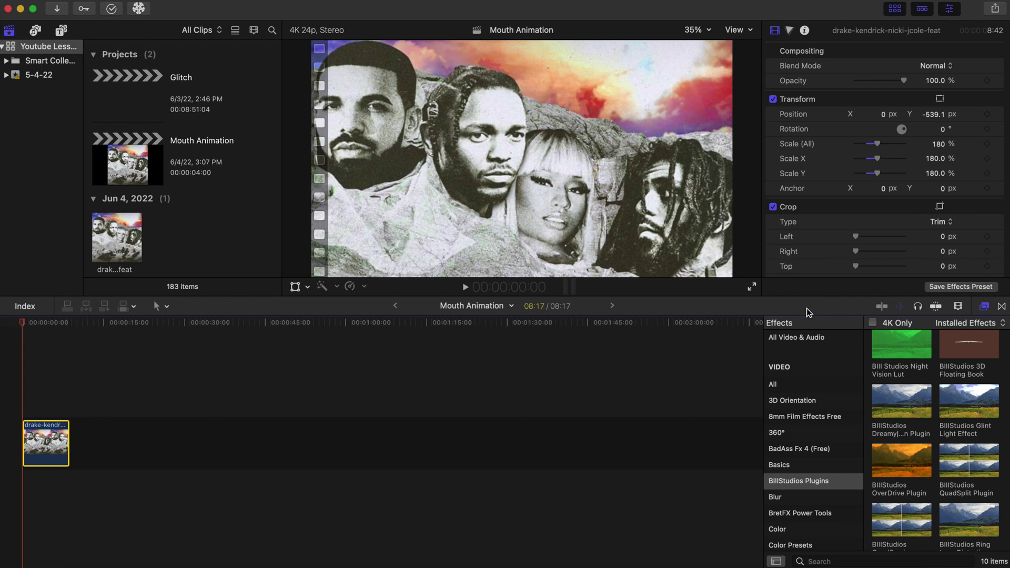
{"action": "scroll", "coordinate": [790, 453], "scroll_direction": "down", "scroll_amount": 1}
{"action": "scroll", "coordinate": [790, 453], "scroll_direction": "down", "scroll_amount": 10}
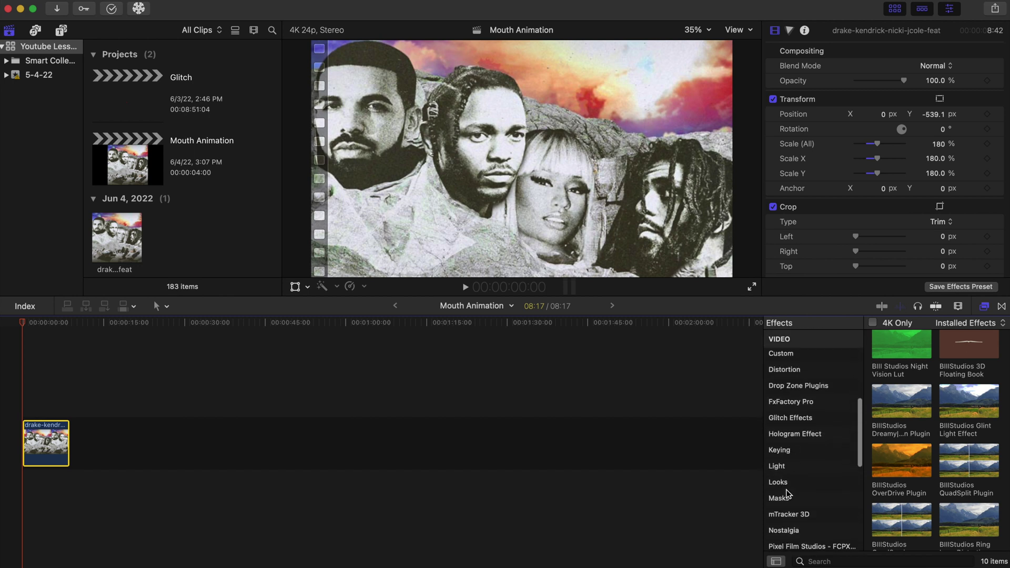
{"action": "left_click", "coordinate": [788, 497]}
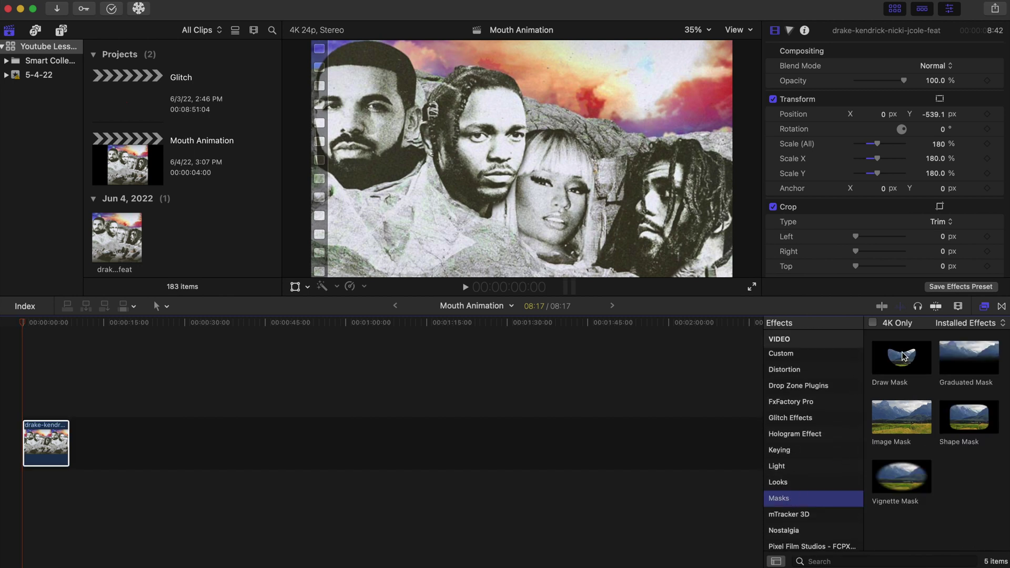
{"action": "left_click_drag", "start_coordinate": [897, 360], "coordinate": [42, 454]}
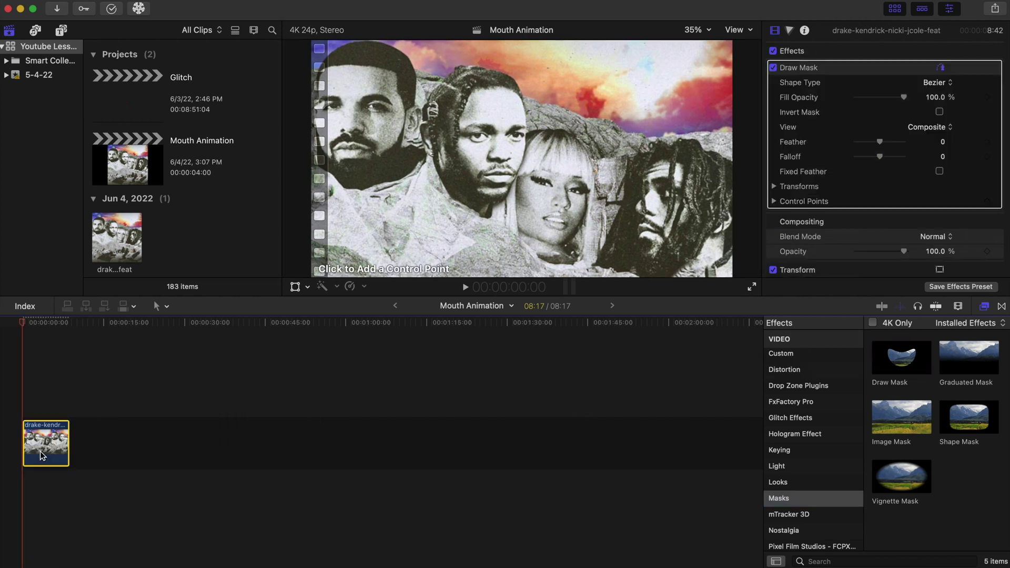
- Trace the lower lip of the leftmost face with mask points at 100% view, setting two of them to Smooth
{"action": "left_click", "coordinate": [367, 155]}
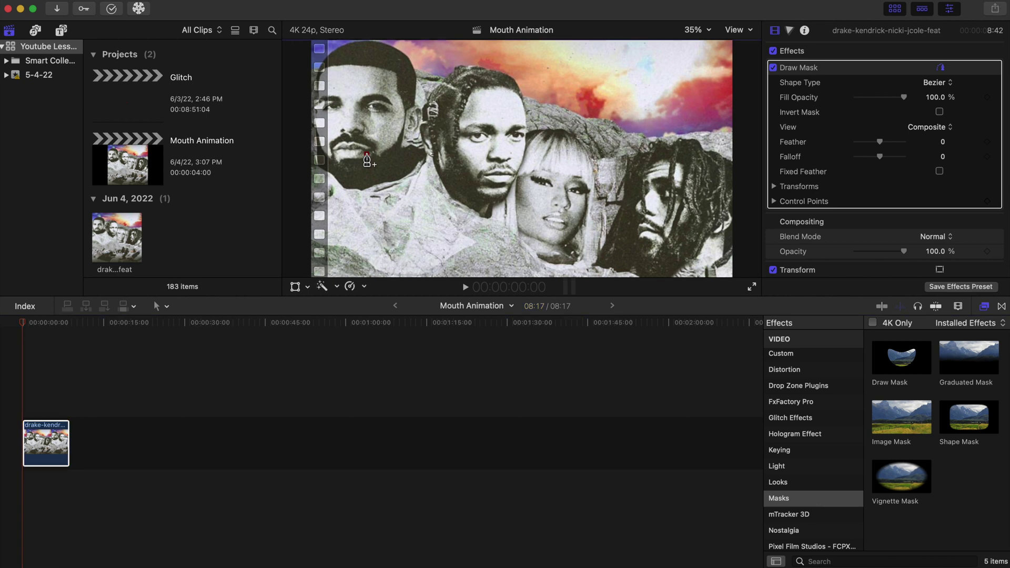
{"action": "left_click", "coordinate": [693, 30]}
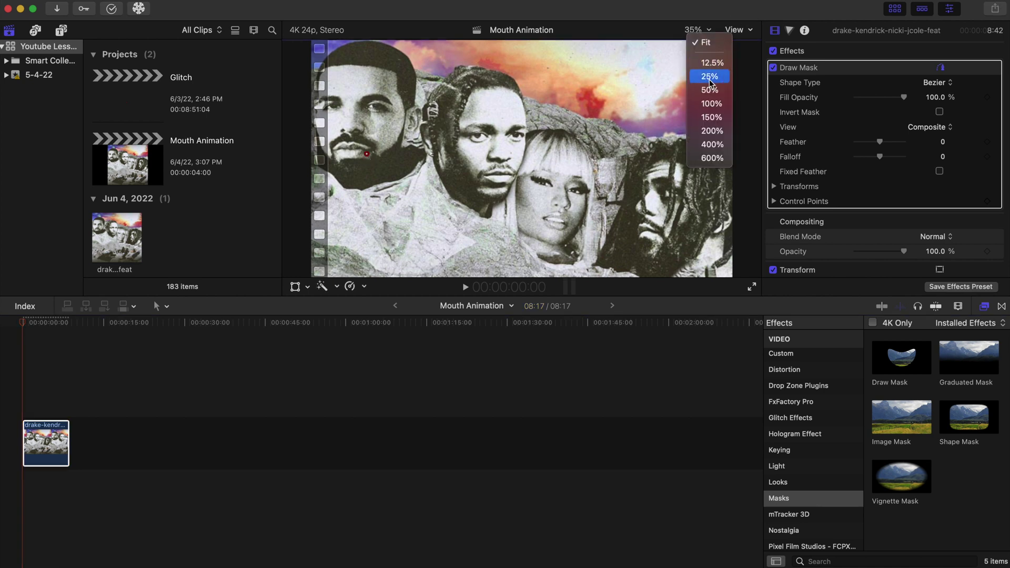
{"action": "left_click", "coordinate": [711, 104]}
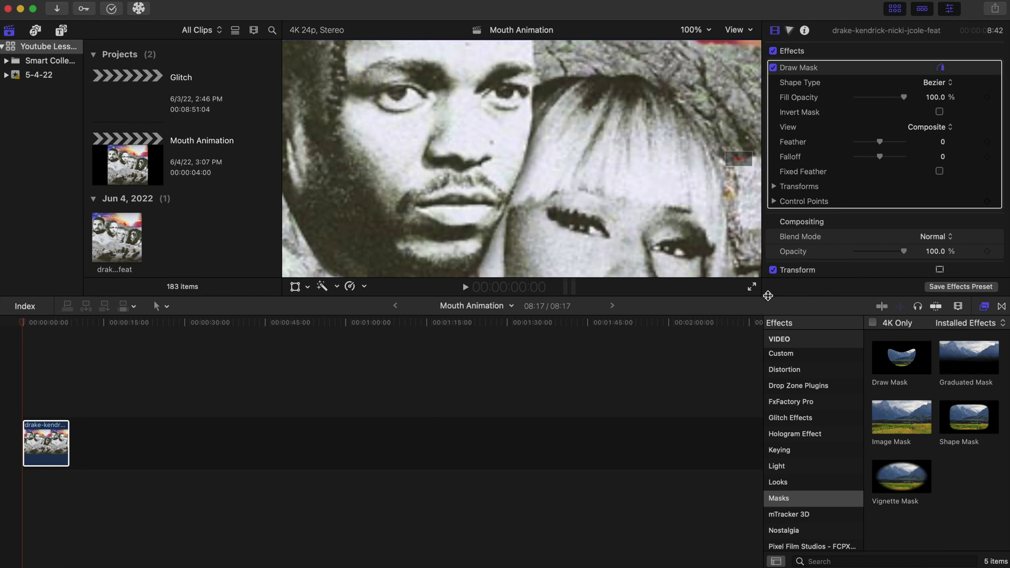
{"action": "left_click_drag", "start_coordinate": [742, 159], "coordinate": [733, 162]}
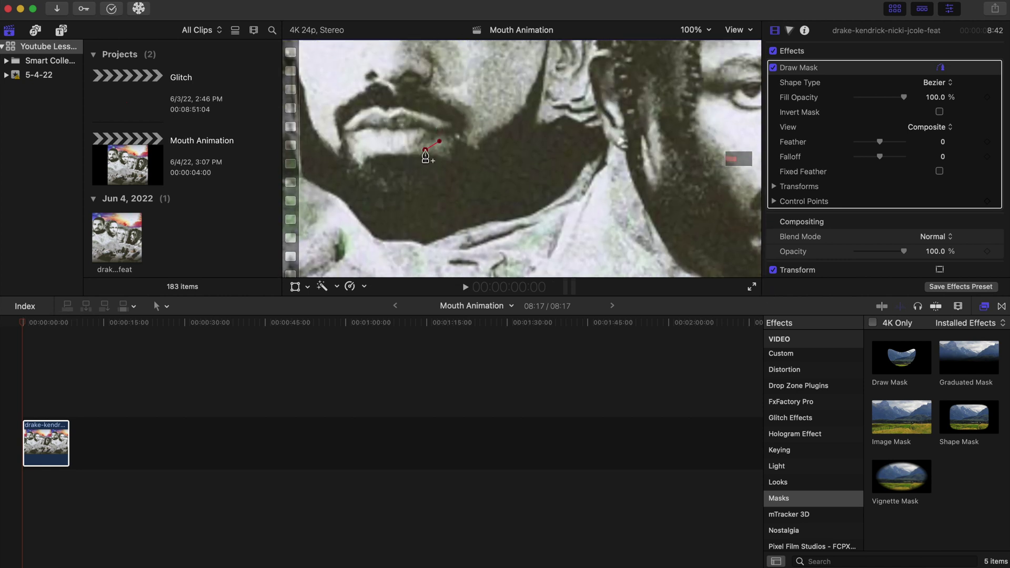
{"action": "left_click", "coordinate": [398, 157]}
{"action": "left_click", "coordinate": [371, 155]}
{"action": "left_click", "coordinate": [356, 145]}
{"action": "right_click", "coordinate": [425, 150]}
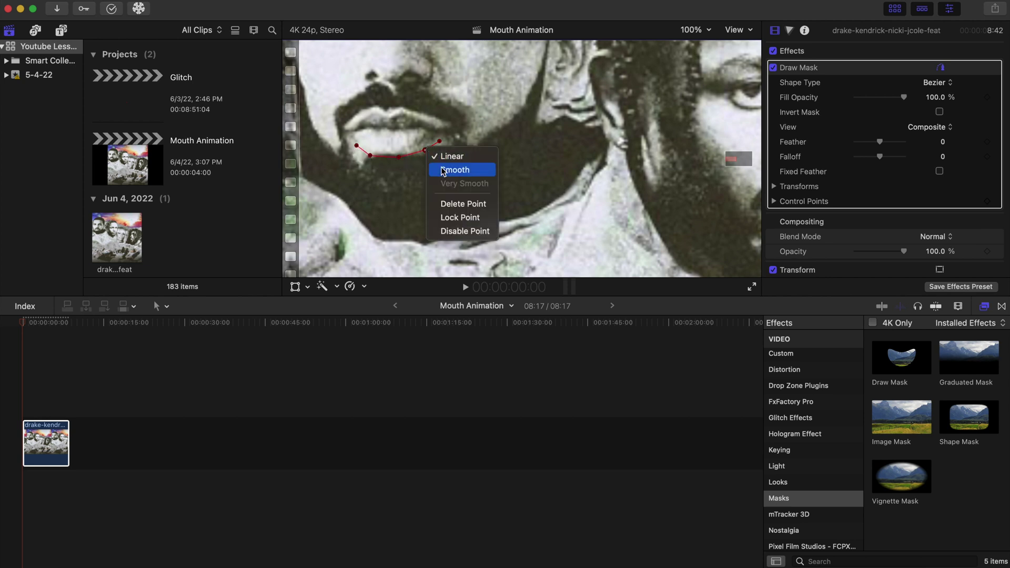
{"action": "left_click", "coordinate": [455, 170]}
{"action": "right_click", "coordinate": [370, 155]}
{"action": "left_click", "coordinate": [400, 175]}
- Close the mask along the lip line of the leftmost mouth and adjust its corner point
{"action": "right_click", "coordinate": [352, 136]}
{"action": "left_click", "coordinate": [379, 128]}
{"action": "left_click", "coordinate": [394, 129]}
{"action": "left_click", "coordinate": [411, 129]}
{"action": "left_click", "coordinate": [422, 128]}
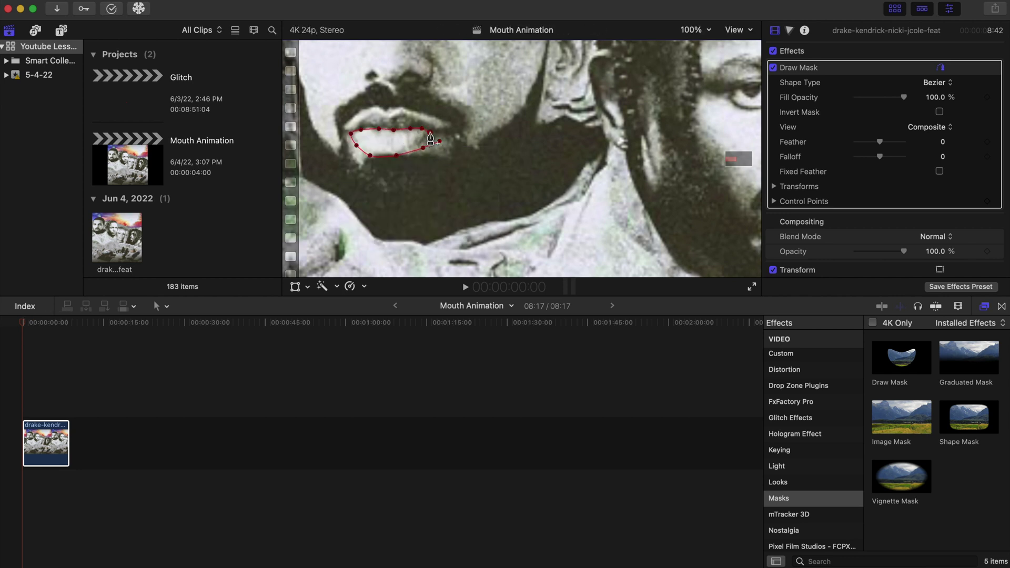
{"action": "left_click", "coordinate": [439, 141]}
{"action": "left_click_drag", "start_coordinate": [440, 141], "coordinate": [437, 136]}
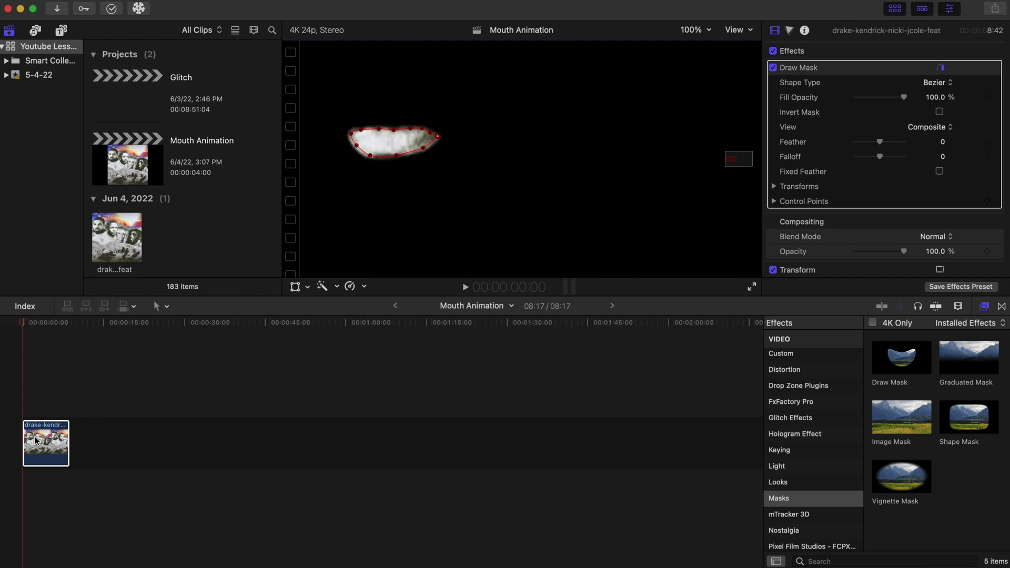
- Duplicate the masked clip directly above the original in the timeline
{"action": "left_click", "coordinate": [36, 441]}
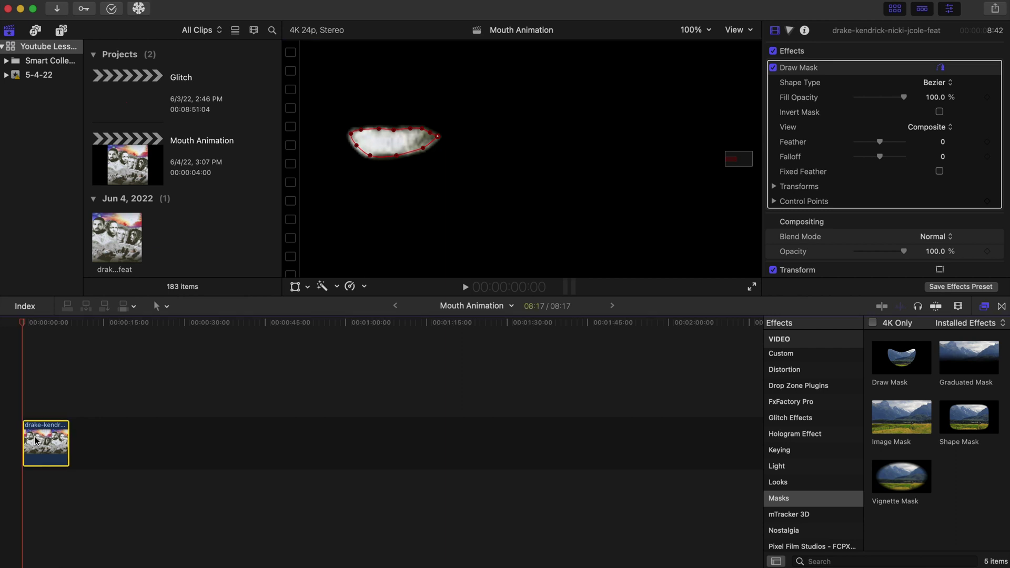
{"action": "key", "text": "space"}
{"action": "left_click_drag", "start_coordinate": [36, 441], "coordinate": [37, 389]}
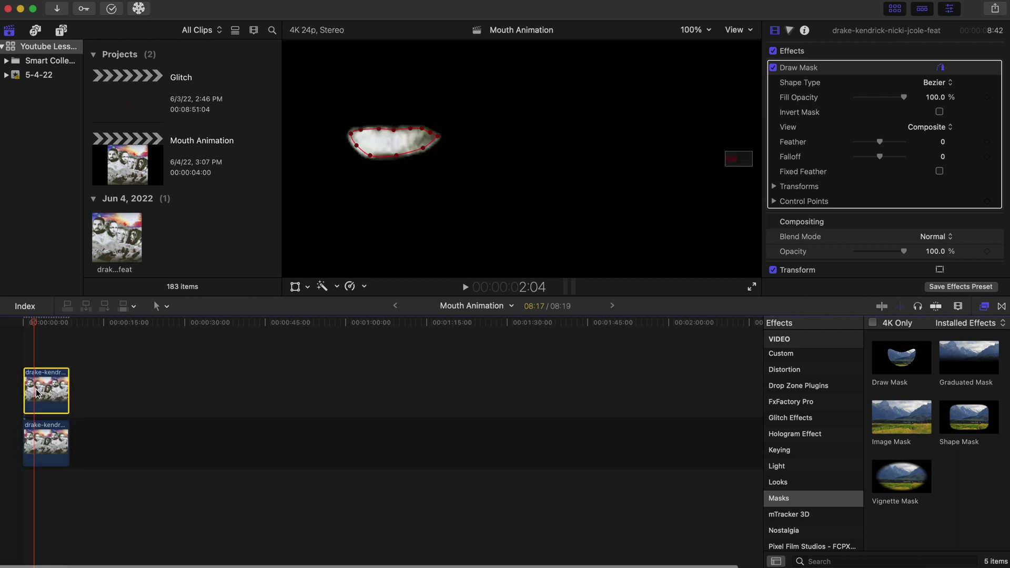
- Invert the mask on the lower clip and fit the whole image in the viewer
{"action": "left_click", "coordinate": [45, 439]}
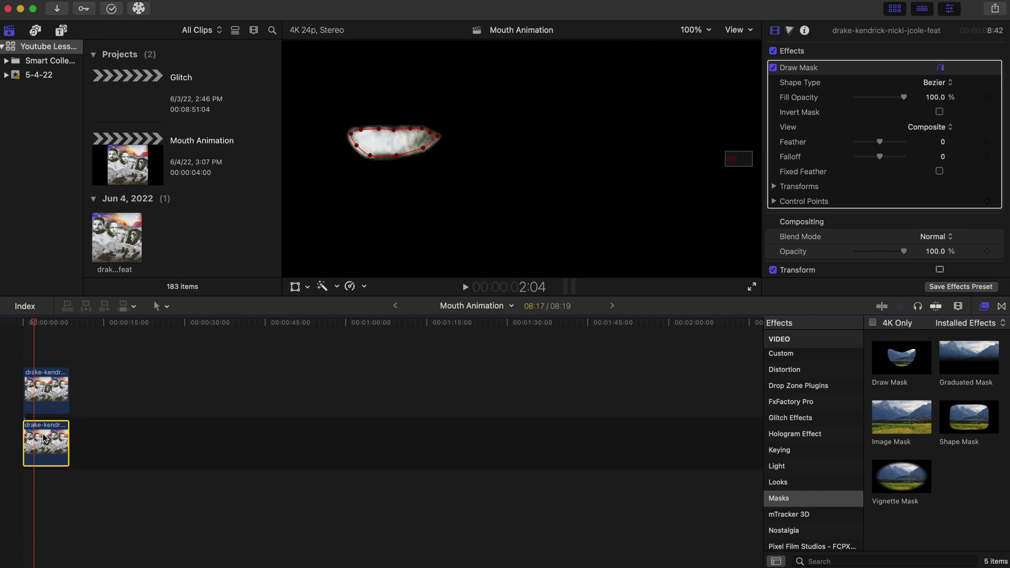
{"action": "left_click", "coordinate": [940, 113]}
{"action": "left_click", "coordinate": [693, 31]}
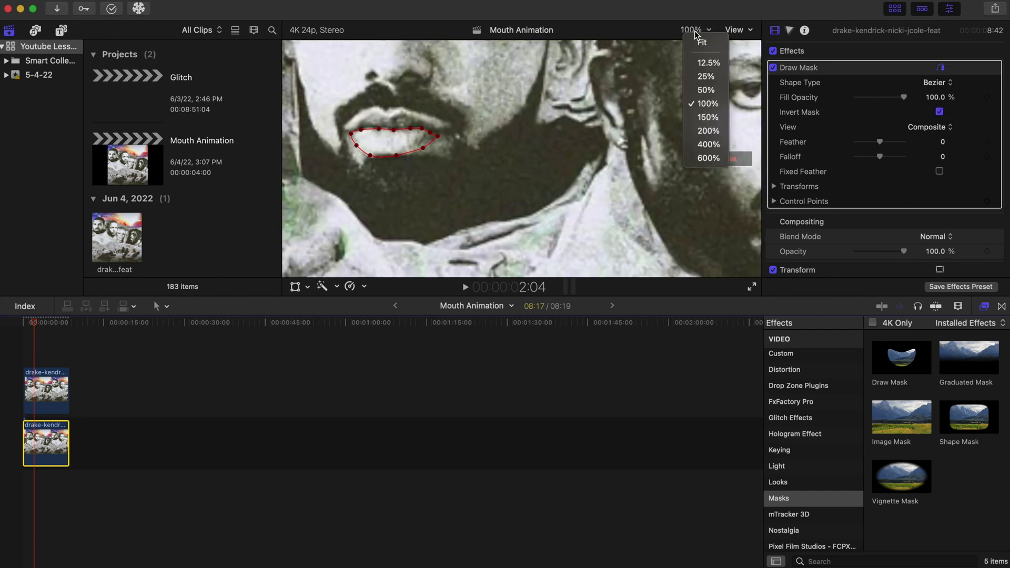
{"action": "left_click", "coordinate": [702, 41]}
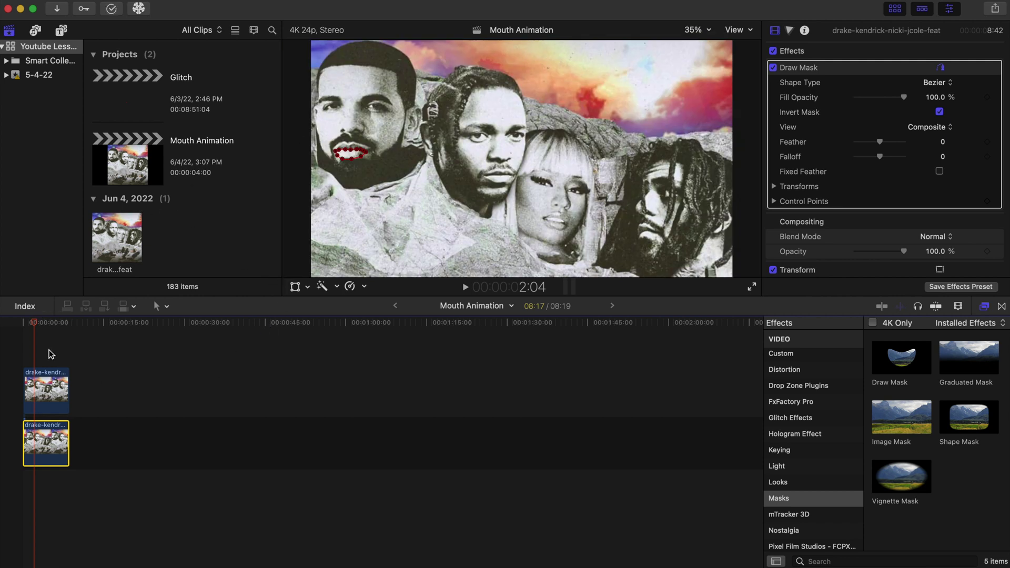
- Turn on Transform for the upper clip and add a Position keyframe at its first frame
{"action": "key", "text": "shift+z"}
{"action": "left_click", "coordinate": [1, 352]}
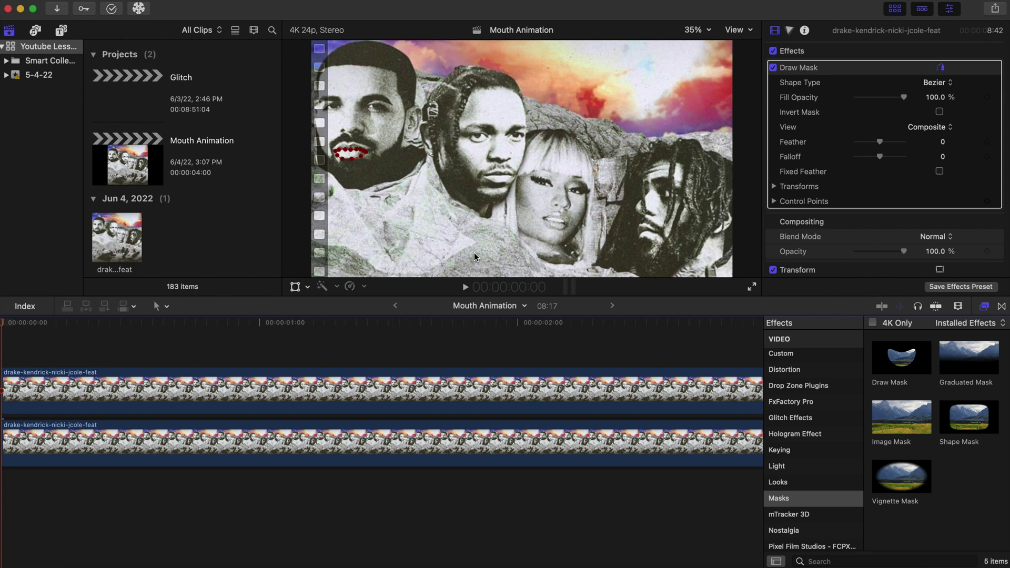
{"action": "left_click", "coordinate": [295, 286]}
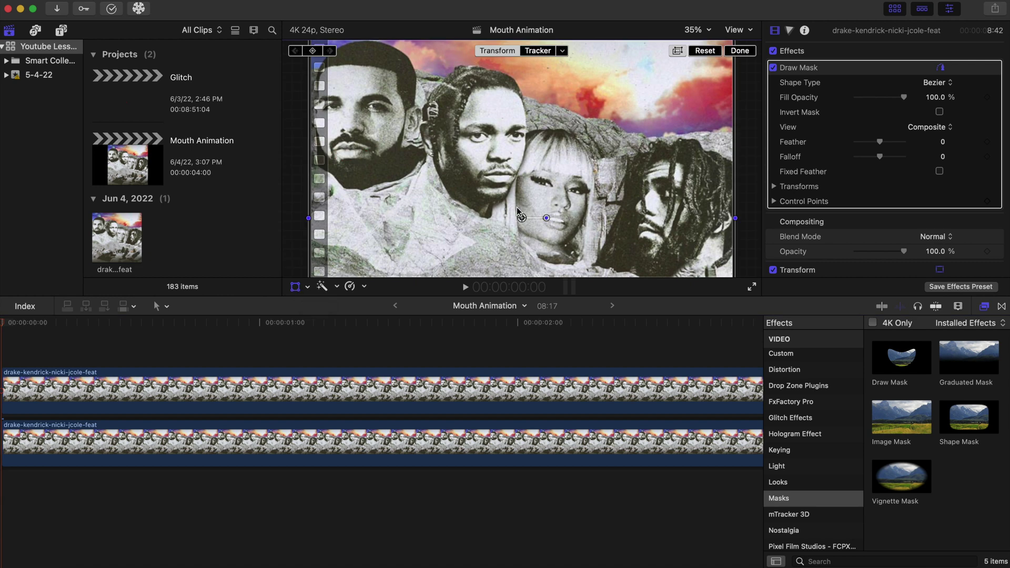
{"action": "left_click_drag", "start_coordinate": [522, 218], "coordinate": [523, 218]}
{"action": "left_click", "coordinate": [108, 2]}
{"action": "left_click", "coordinate": [108, 6]}
{"action": "scroll", "coordinate": [858, 236], "scroll_direction": "down", "scroll_amount": 5}
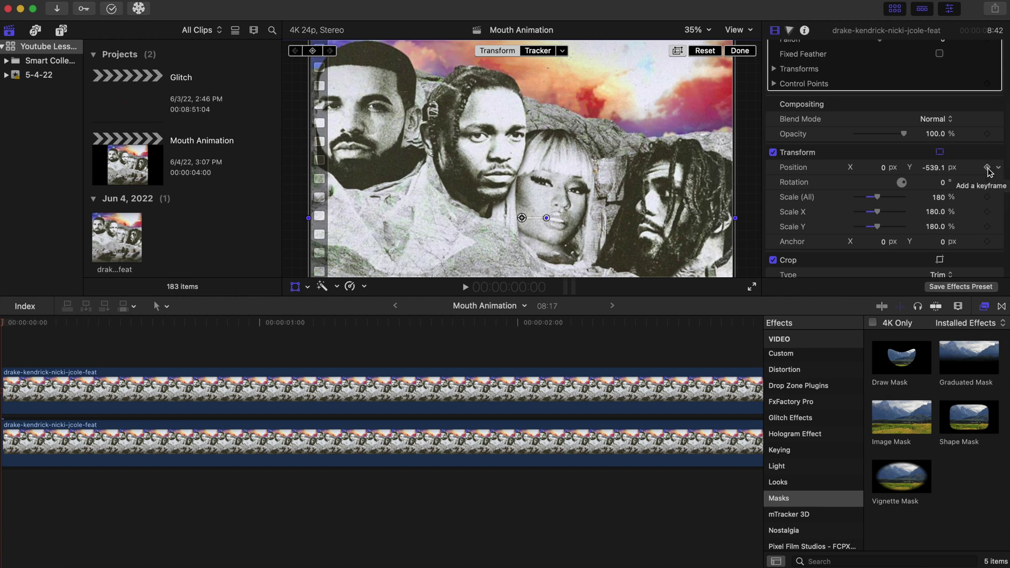
{"action": "left_click", "coordinate": [988, 168]}
{"action": "left_click", "coordinate": [4, 329]}
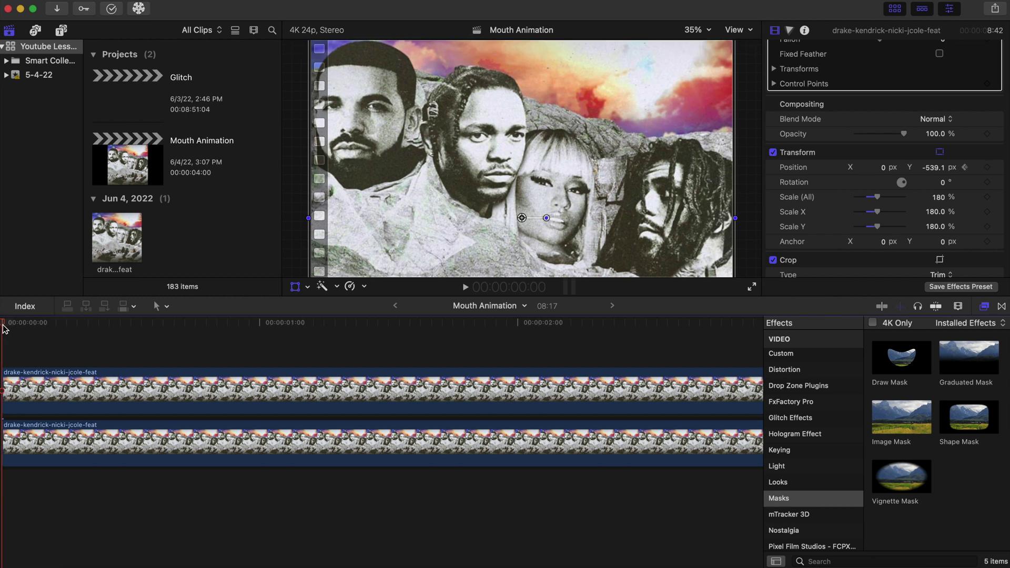
- Keyframe the upper clip's Y position to about -561.3 px at frame 3 and back up to about -535.4 px at frame 6
{"action": "left_click_drag", "start_coordinate": [4, 329], "coordinate": [38, 325]}
{"action": "left_click_drag", "start_coordinate": [522, 218], "coordinate": [522, 220]}
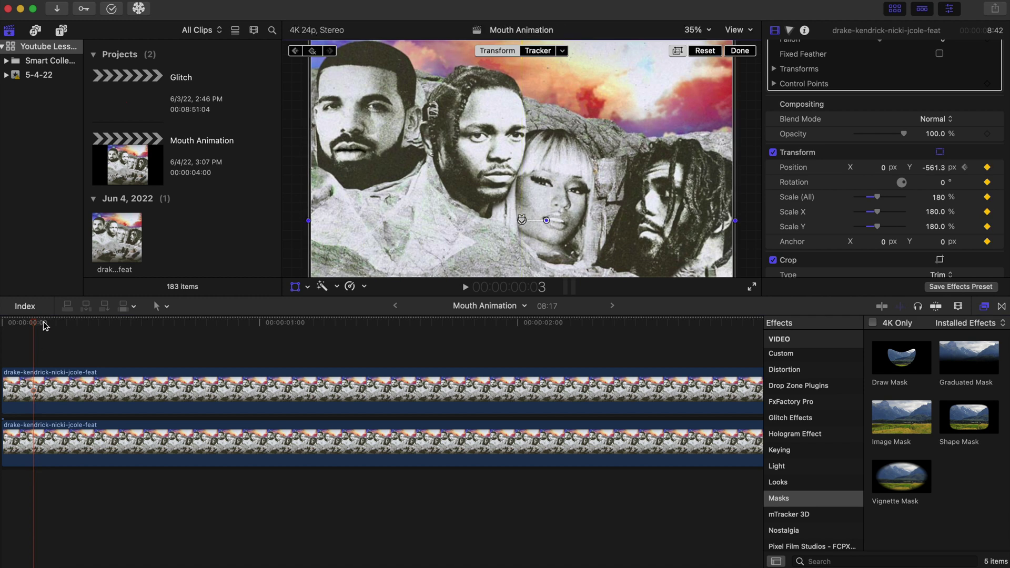
{"action": "left_click", "coordinate": [36, 381]}
{"action": "key", "text": "space"}
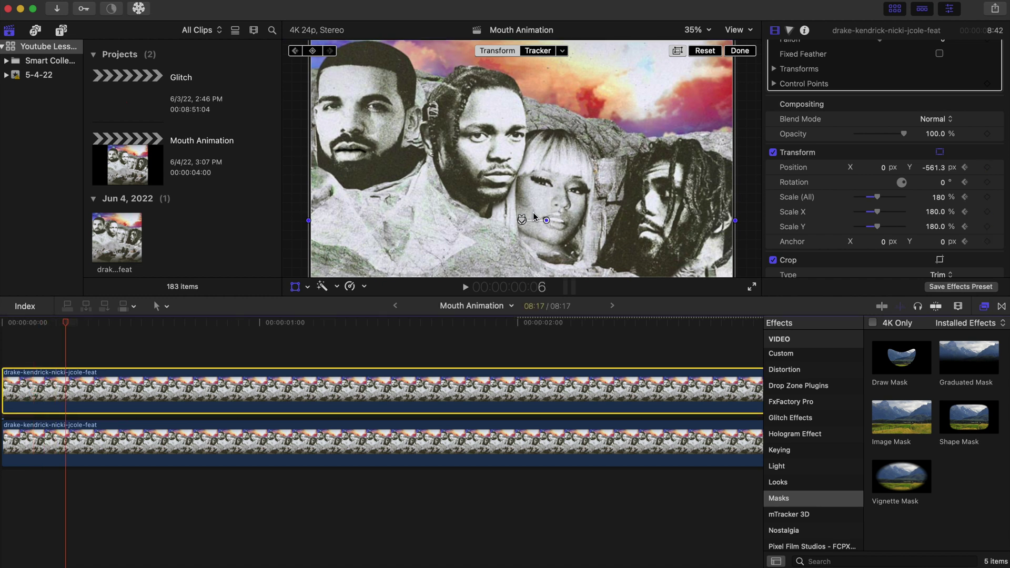
{"action": "left_click_drag", "start_coordinate": [522, 220], "coordinate": [522, 218]}
- Keyframe the mouth clip down to Y about -567.9 px at frame 9 and back up at frame 12
{"action": "key", "text": "Right"}
{"action": "key", "text": "Right"}
{"action": "key", "text": "Right"}
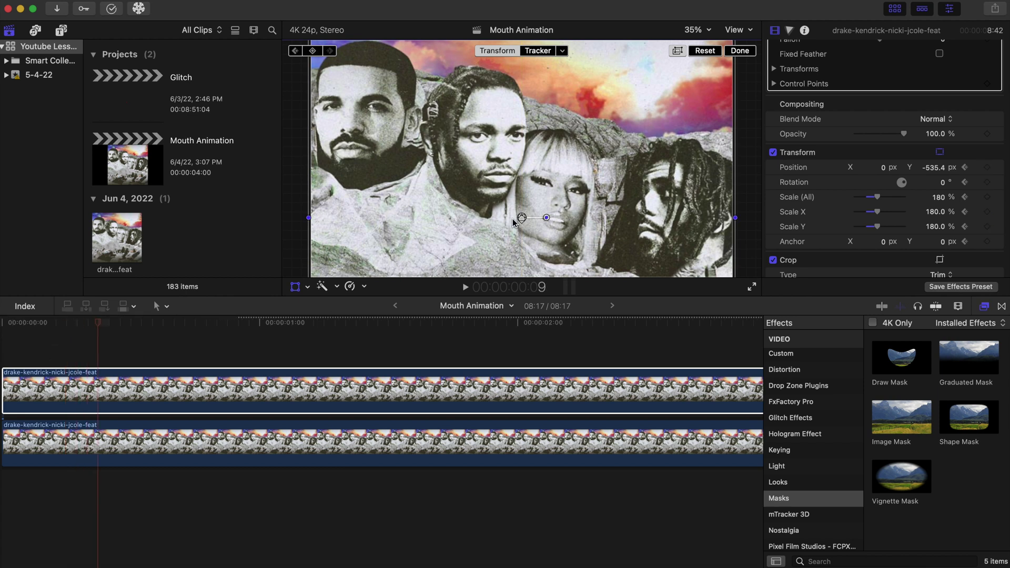
{"action": "left_click_drag", "start_coordinate": [522, 218], "coordinate": [522, 221]}
{"action": "key", "text": "Right"}
{"action": "key", "text": "Right"}
{"action": "key", "text": "Right"}
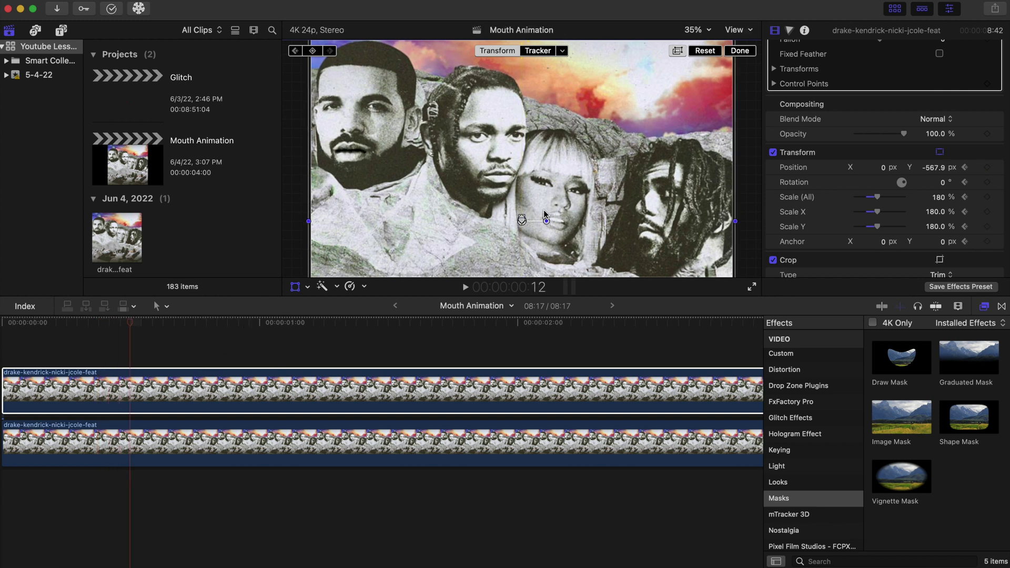
{"action": "left_click_drag", "start_coordinate": [531, 228], "coordinate": [531, 225]}
- Lower the mouth clip to Y about -568.1 px at frame 15
{"action": "key", "text": "Right"}
{"action": "key", "text": "Right"}
{"action": "key", "text": "Right"}
{"action": "left_click_drag", "start_coordinate": [521, 218], "coordinate": [522, 221]}
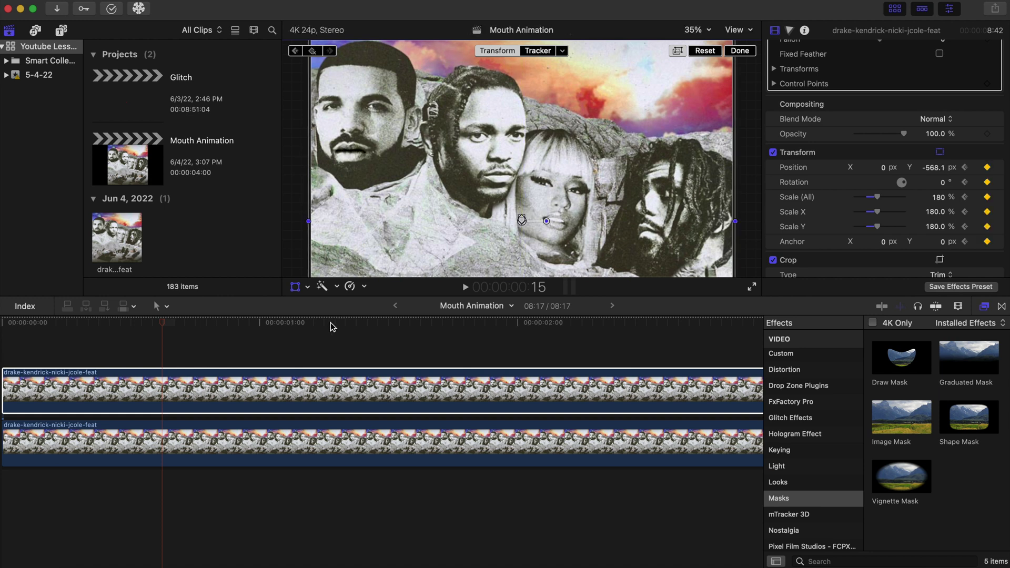
- Continue alternating the mouth's closed and open position keyframes every three frames up to 1:03
{"action": "key", "text": "Right"}
{"action": "key", "text": "Right"}
{"action": "key", "text": "Right"}
{"action": "key", "text": "Right"}
{"action": "key", "text": "Right"}
{"action": "key", "text": "Right"}
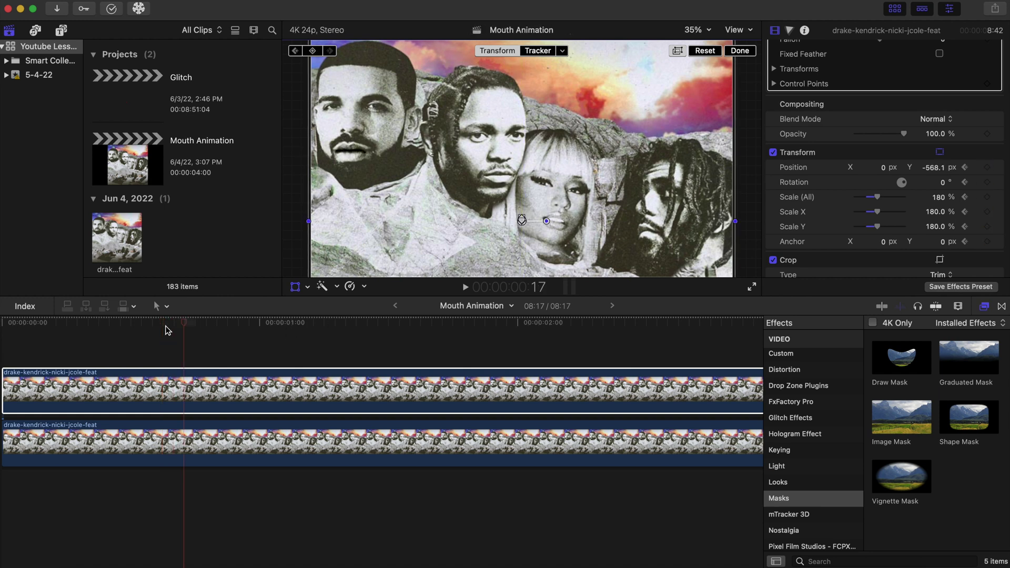
{"action": "key", "text": "Right"}
{"action": "key", "text": "Right"}
{"action": "key", "text": "Right"}
{"action": "key", "text": "Right"}
{"action": "key", "text": "Right"}
{"action": "key", "text": "Right"}
{"action": "key", "text": "Right"}
{"action": "key", "text": "Right"}
{"action": "key", "text": "Right"}
{"action": "key", "text": "Right"}
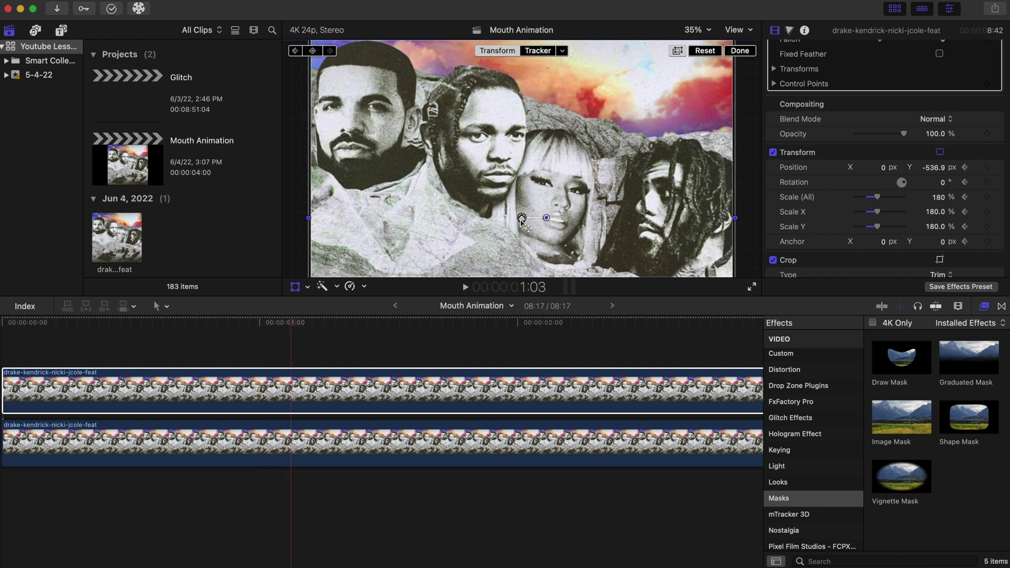
- Extend the alternating up-and-down mouth keyframes from 1:03 to about 2:01
{"action": "key", "text": "Right"}
{"action": "key", "text": "Right"}
{"action": "key", "text": "Right"}
{"action": "key", "text": "Right"}
{"action": "key", "text": "Right"}
{"action": "key", "text": "Right"}
{"action": "key", "text": "Right"}
{"action": "key", "text": "Right"}
{"action": "key", "text": "Right"}
{"action": "left_click_drag", "start_coordinate": [523, 218], "coordinate": [522, 220]}
{"action": "key", "text": "Right"}
{"action": "key", "text": "Right"}
{"action": "key", "text": "Right"}
{"action": "key", "text": "Right"}
{"action": "key", "text": "Right"}
{"action": "key", "text": "Right"}
{"action": "key", "text": "Right"}
{"action": "key", "text": "Right"}
{"action": "key", "text": "Right"}
- Split both clips at 2:01 and delete the parts after the cut
{"action": "key", "text": "super+b"}
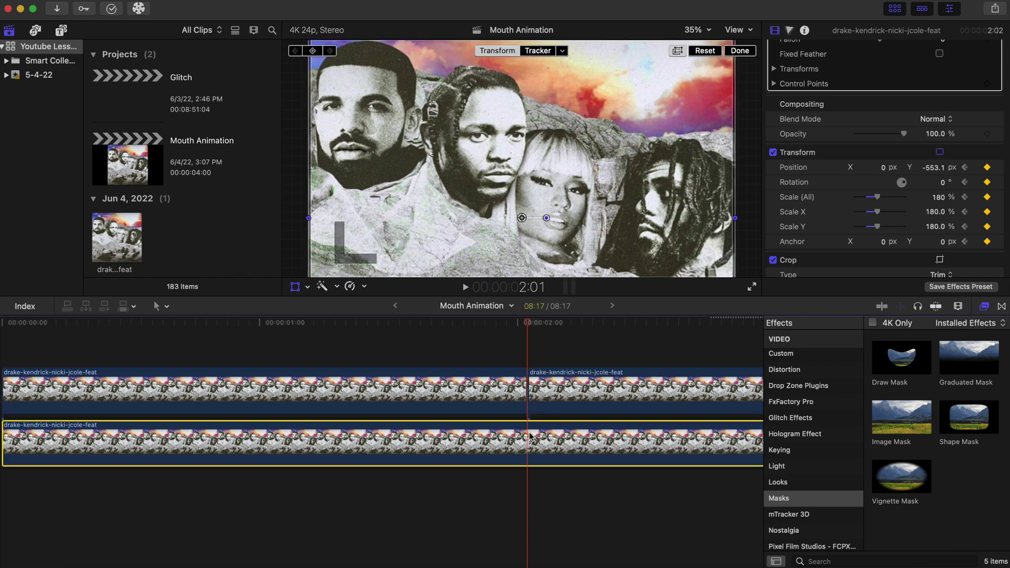
{"action": "left_click", "coordinate": [520, 442]}
{"action": "key", "text": "super+b"}
{"action": "left_click", "coordinate": [562, 387]}
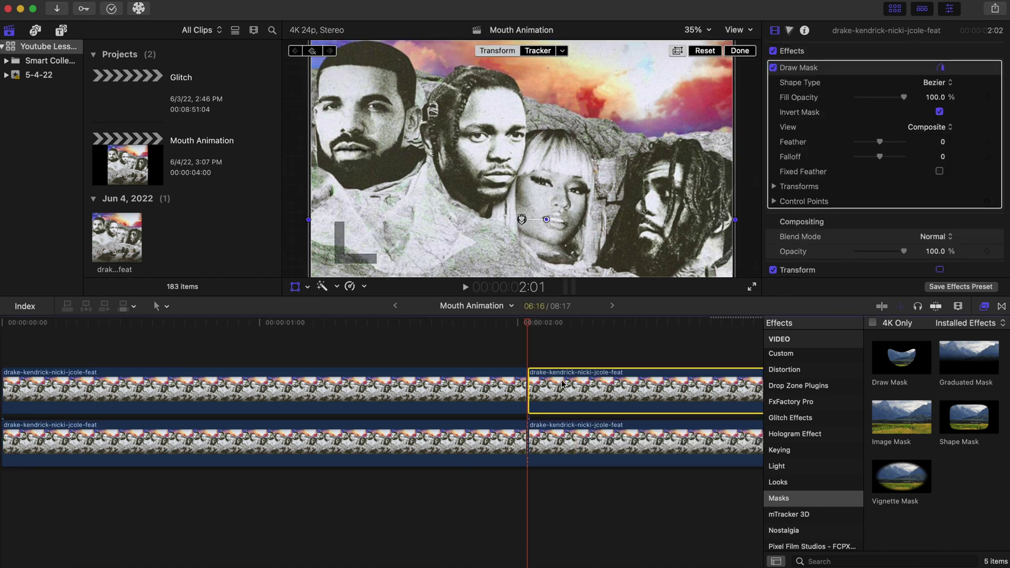
{"action": "key", "text": "Delete"}
{"action": "left_click", "coordinate": [572, 436]}
{"action": "key", "text": "Delete"}
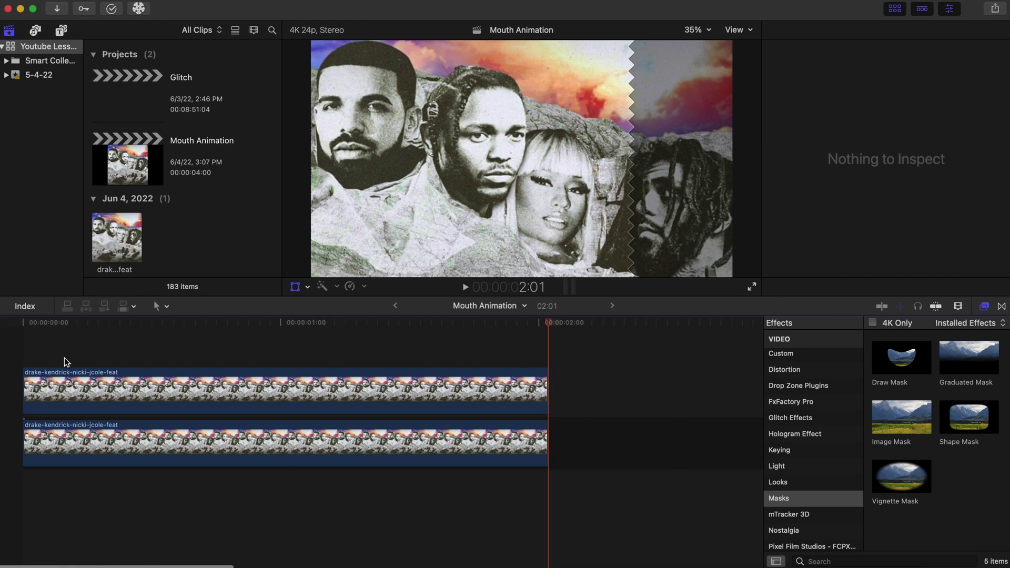
- Play the mouth animation from the beginning several times to check the motion
{"action": "left_click", "coordinate": [24, 345]}
{"action": "key", "text": "super+4"}
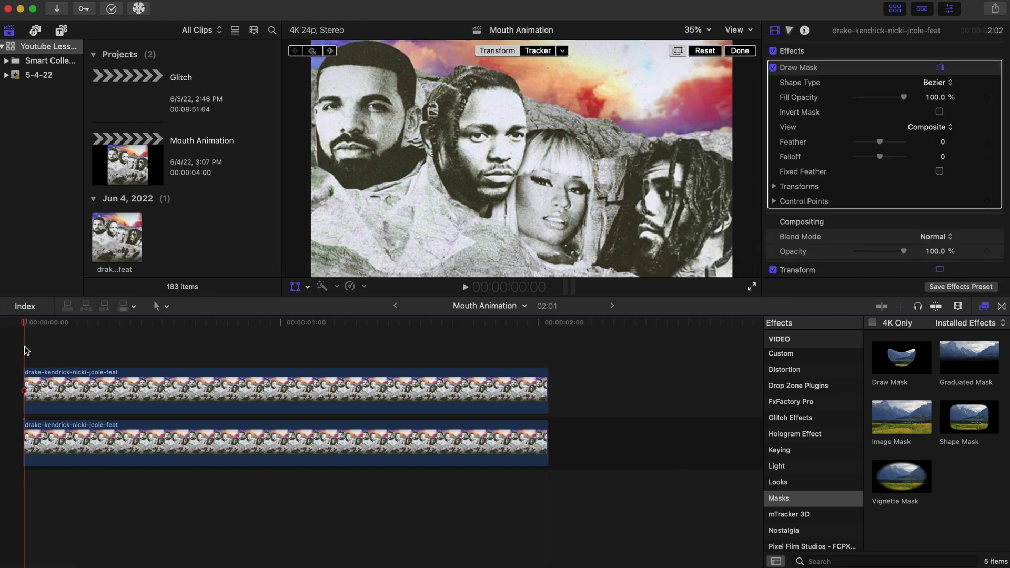
{"action": "key", "text": "space"}
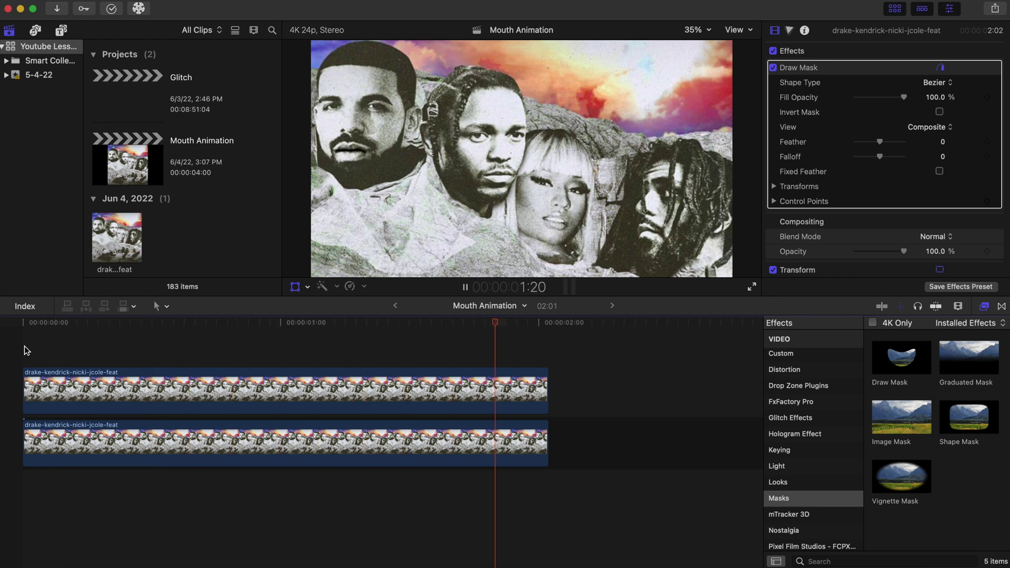
{"action": "left_click", "coordinate": [24, 345]}
{"action": "key", "text": "space"}
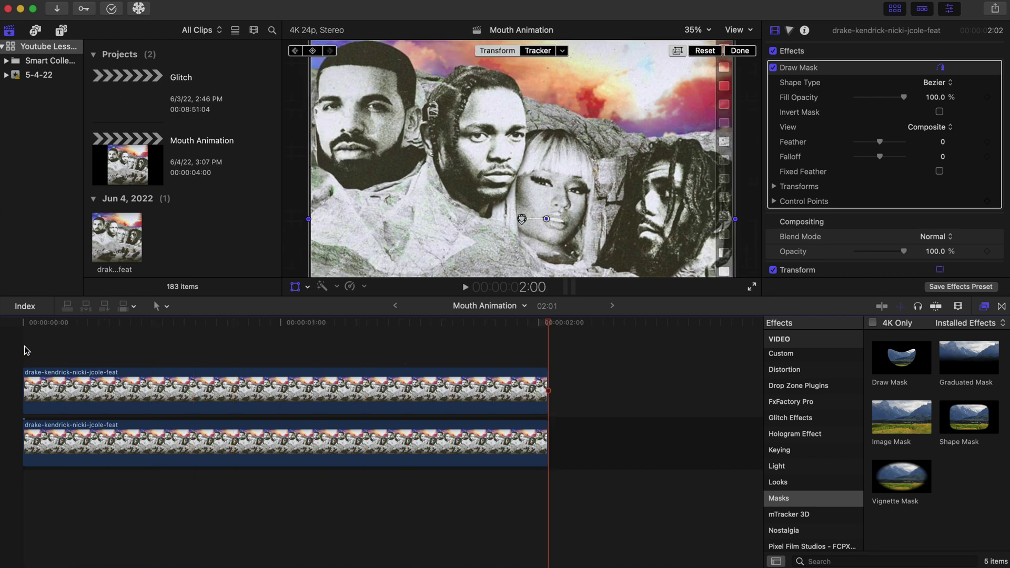
{"action": "left_click", "coordinate": [24, 347]}
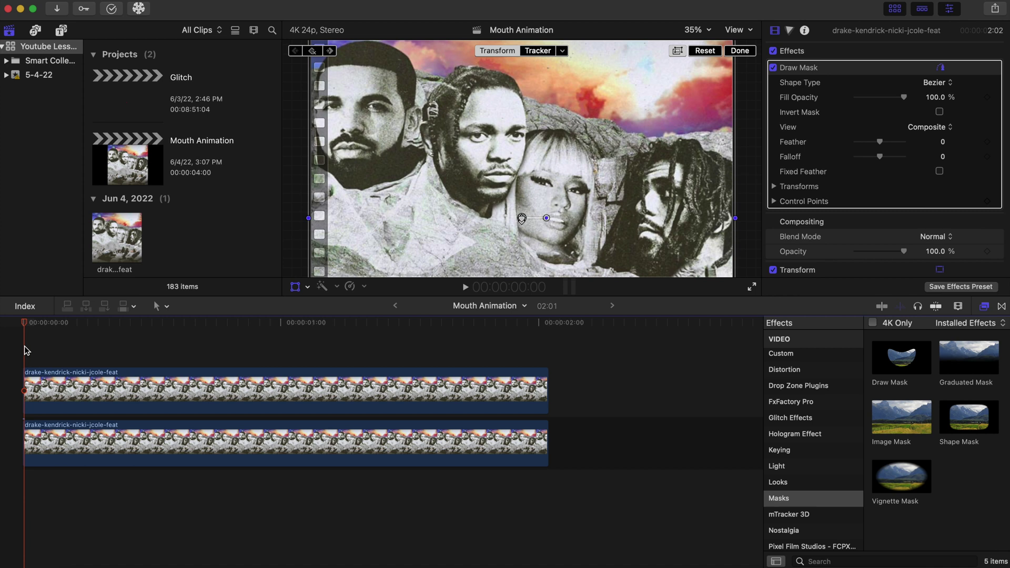
{"action": "key", "text": "space"}
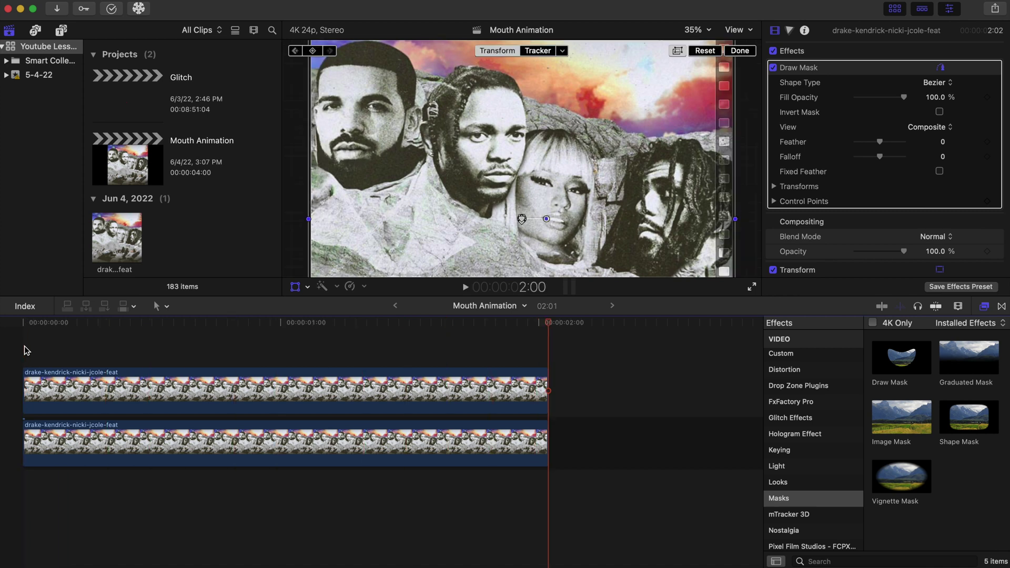
- Combine both clips on the timeline into a compound clip named Mouth Animation Clip in the 5-4-22 event
{"action": "left_click", "coordinate": [79, 398]}
{"action": "left_click", "coordinate": [83, 446], "text": "super"}
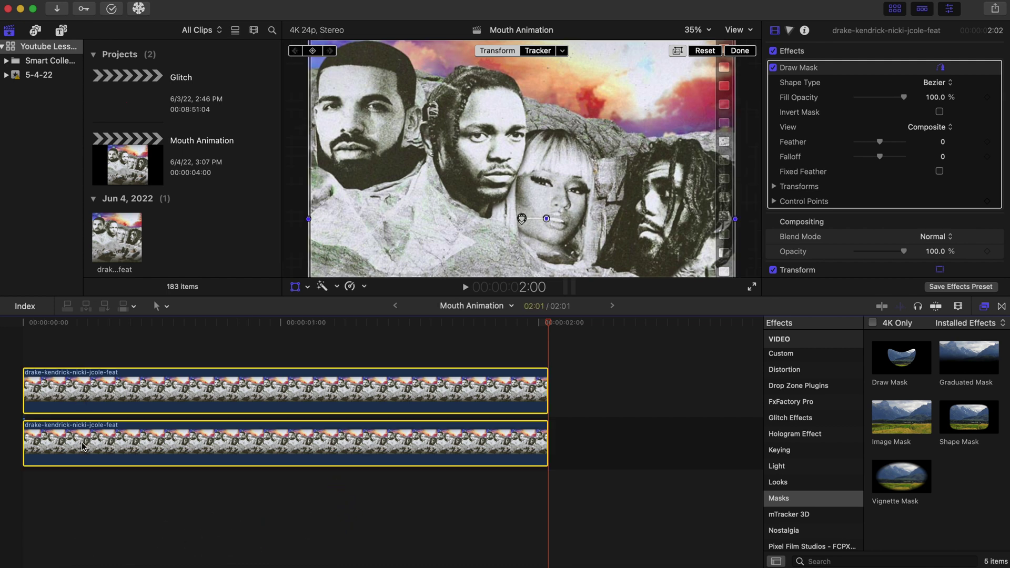
{"action": "right_click", "coordinate": [130, 396]}
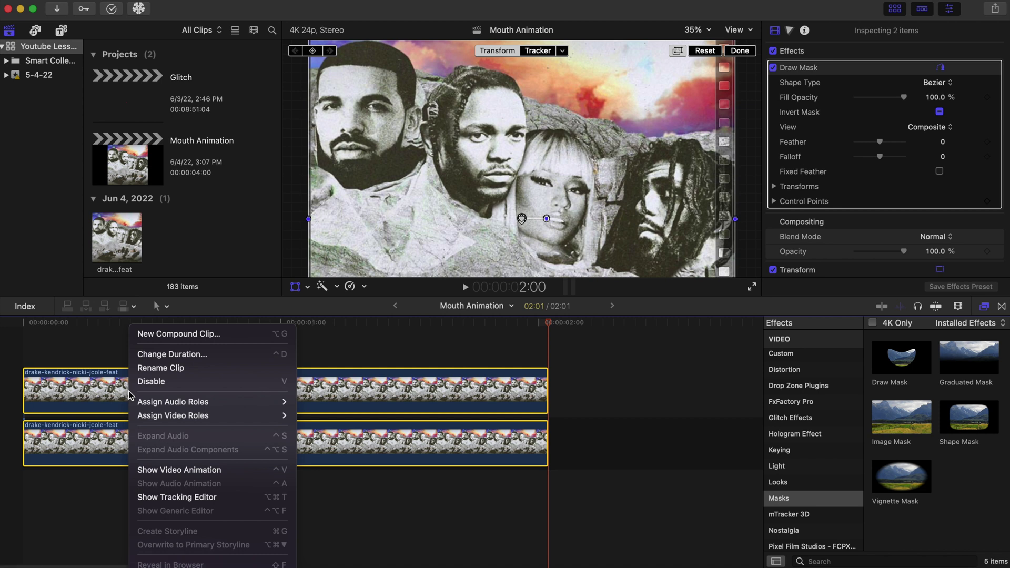
{"action": "left_click", "coordinate": [162, 340]}
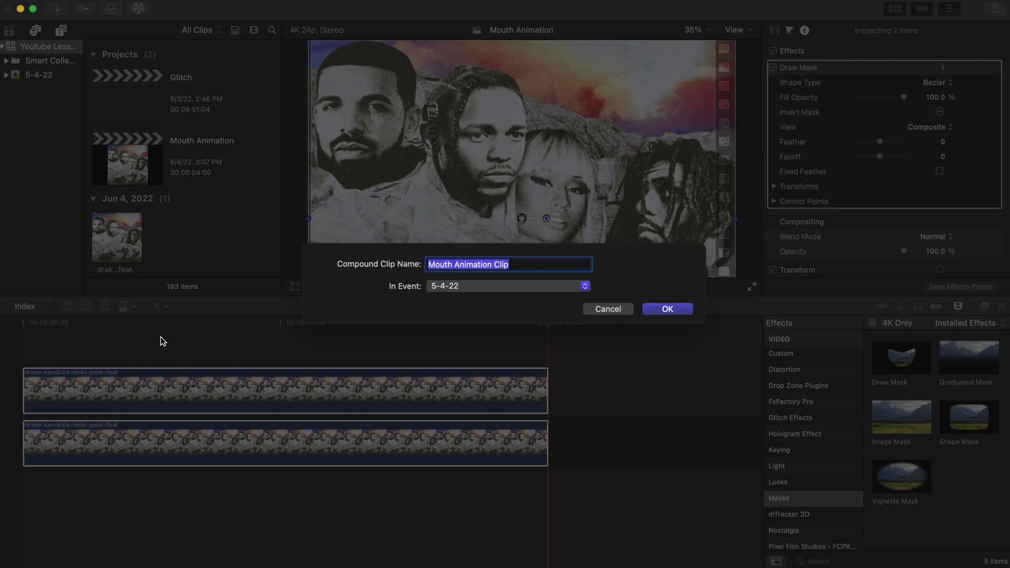
{"action": "key", "text": "Return"}
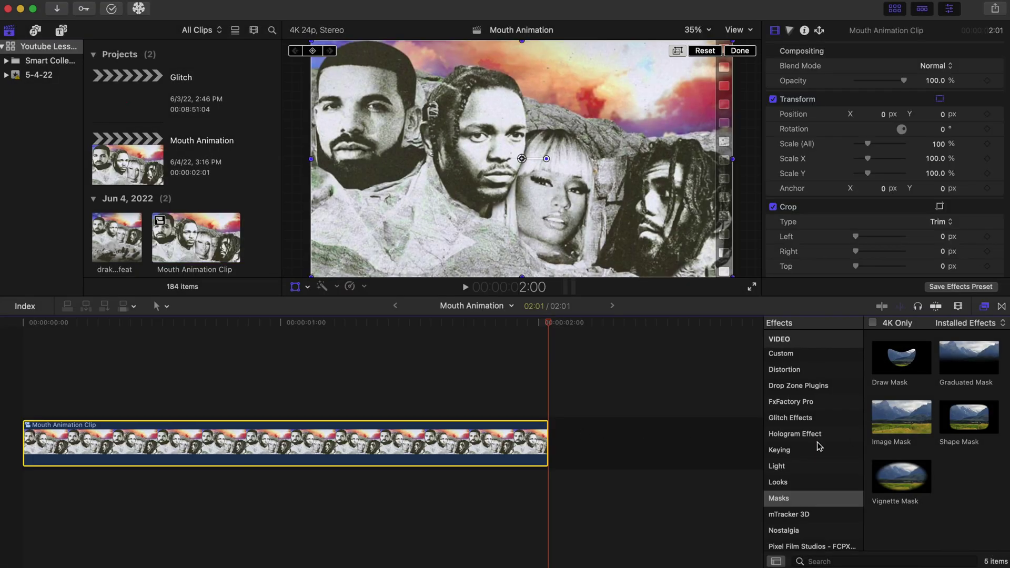
- Search all video effects for "ear" and apply the Earthquake effect to the compound clip
{"action": "scroll", "coordinate": [818, 446], "scroll_direction": "down", "scroll_amount": 5}
{"action": "scroll", "coordinate": [819, 446], "scroll_direction": "up", "scroll_amount": 3}
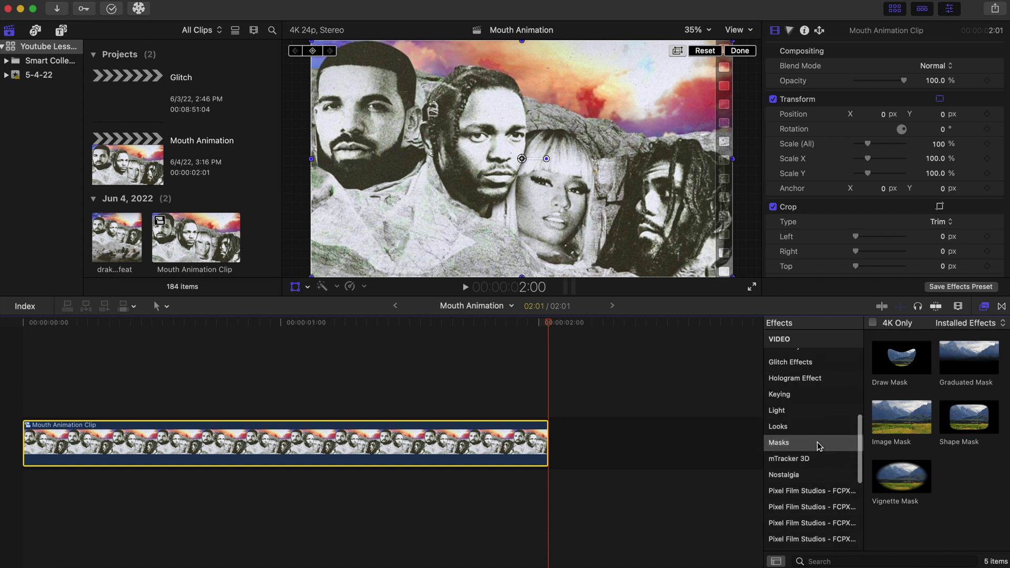
{"action": "scroll", "coordinate": [818, 446], "scroll_direction": "up", "scroll_amount": 10}
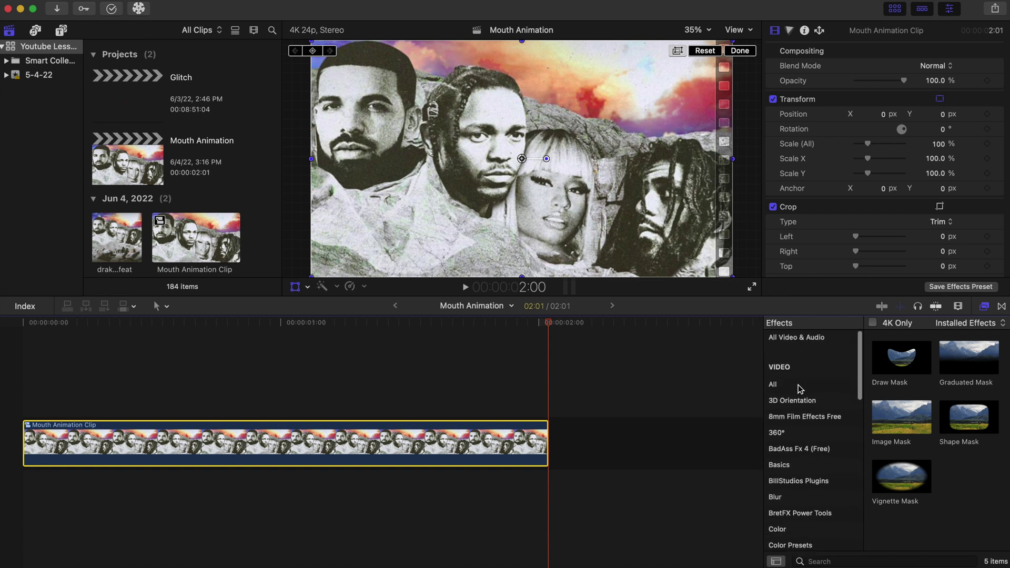
{"action": "left_click", "coordinate": [801, 389]}
{"action": "left_click", "coordinate": [857, 562]}
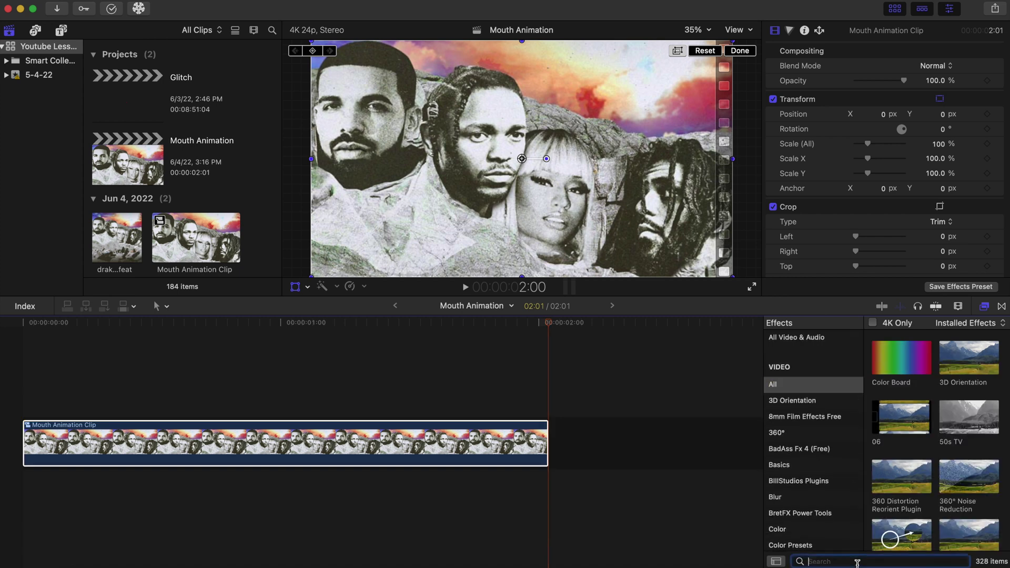
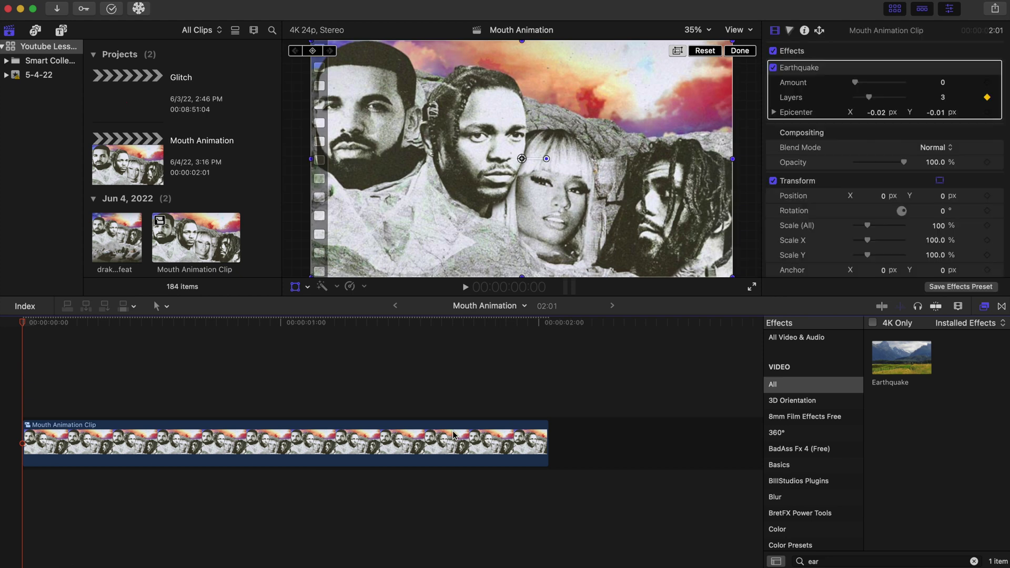
- Keyframe the Earthquake effect's Amount at 0 and Layers at 3 at the start of the compound clip
{"action": "left_click", "coordinate": [361, 457]}
{"action": "left_click", "coordinate": [988, 97]}
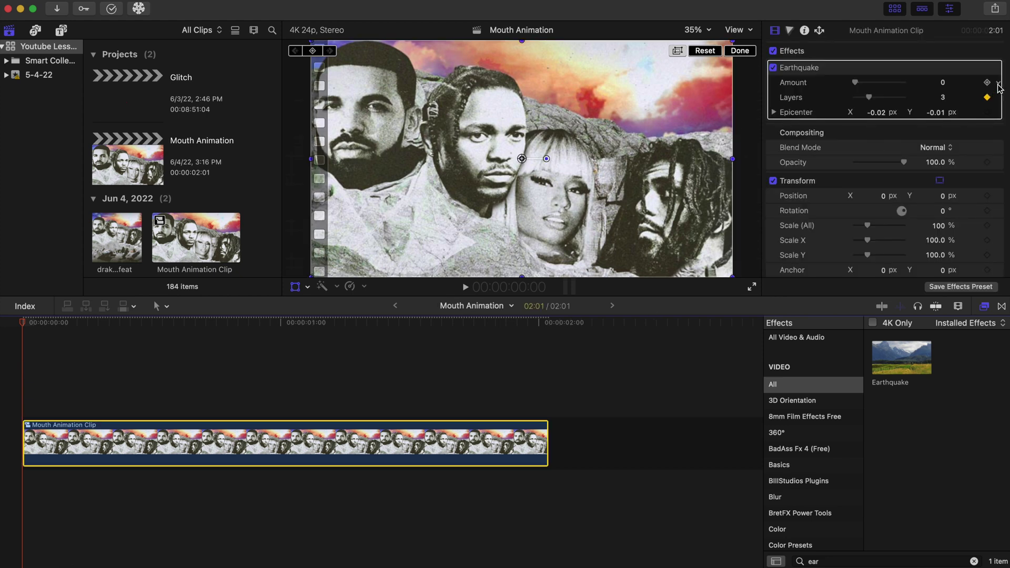
{"action": "left_click", "coordinate": [987, 82]}
- Add a keyframe at 1:07 that raises the Earthquake Amount to 18.15
{"action": "left_click_drag", "start_coordinate": [23, 327], "coordinate": [361, 413]}
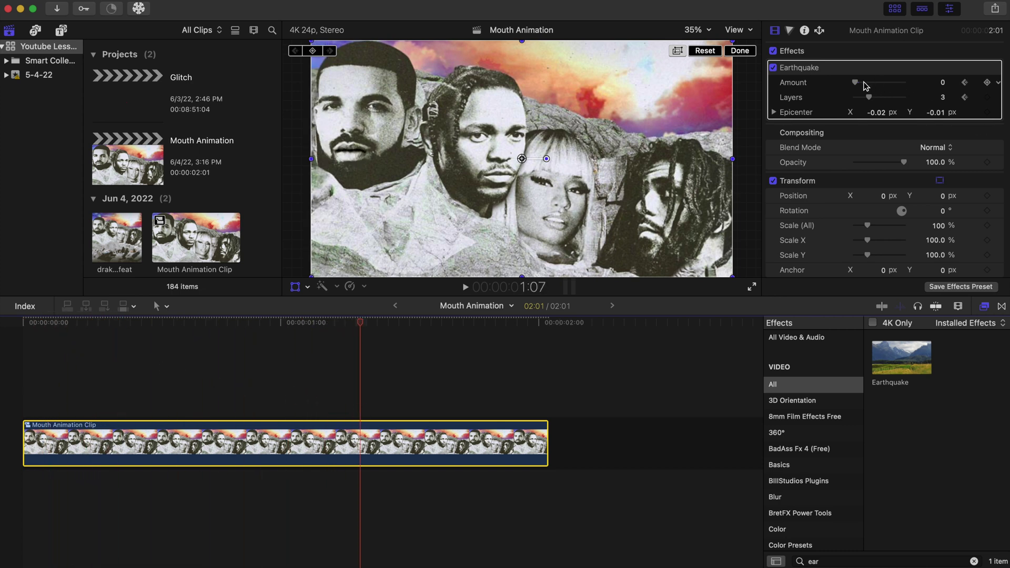
{"action": "left_click", "coordinate": [856, 83]}
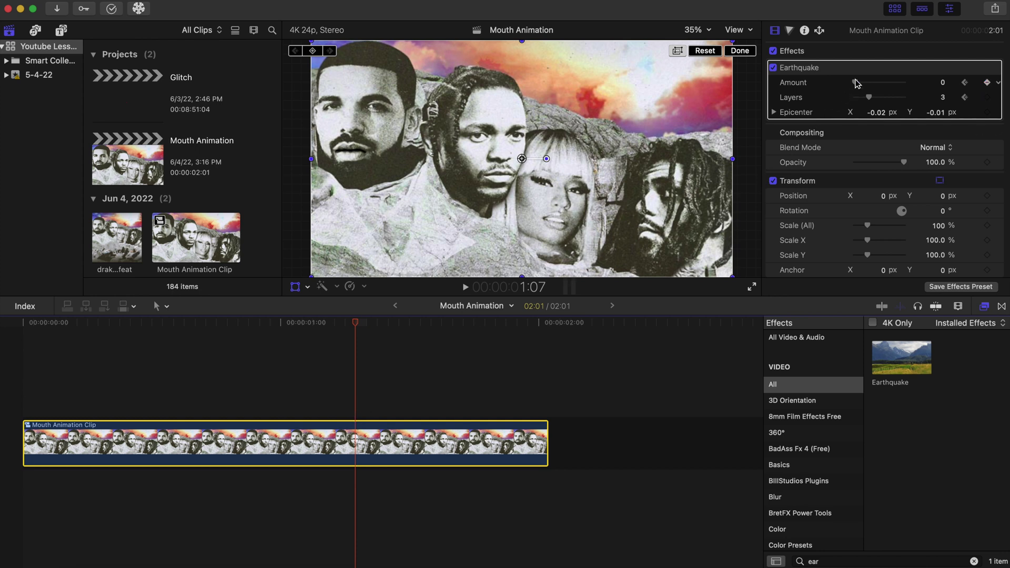
{"action": "left_click_drag", "start_coordinate": [854, 83], "coordinate": [864, 80]}
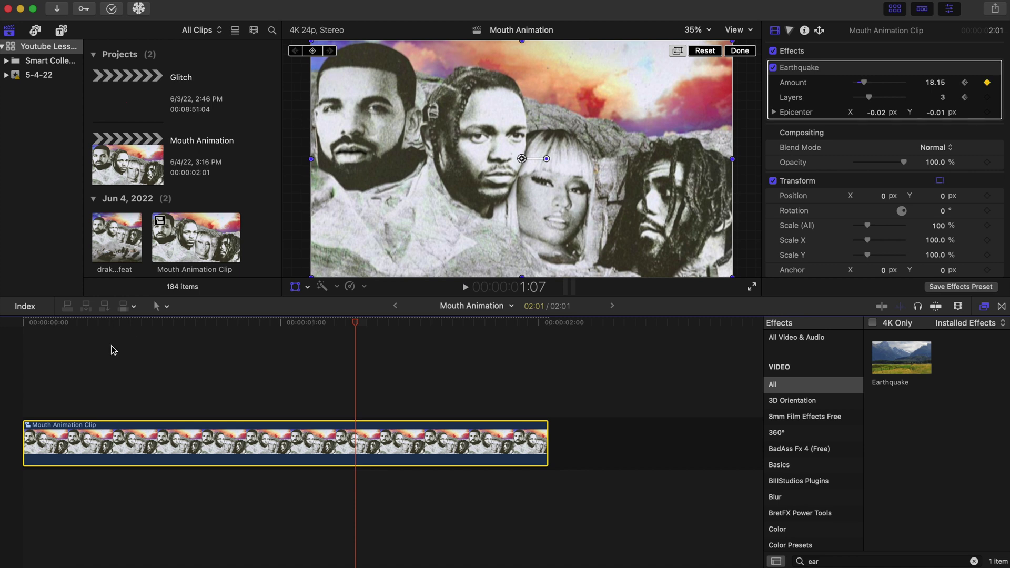
- Play the compound clip from the beginning twice to check the growing shake
{"action": "left_click", "coordinate": [19, 369]}
{"action": "key", "text": "Home"}
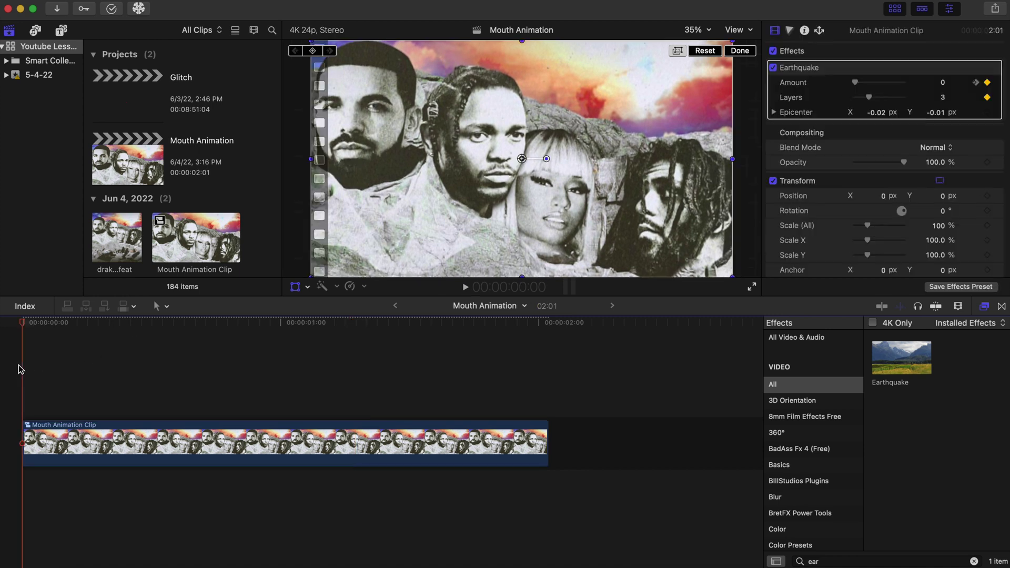
{"action": "key", "text": "space"}
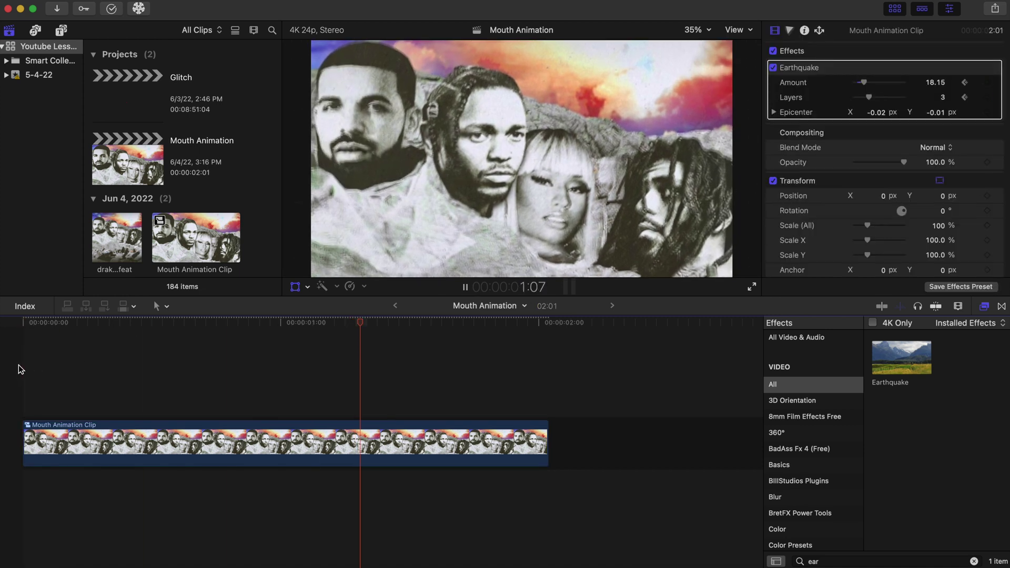
{"action": "key", "text": "Home"}
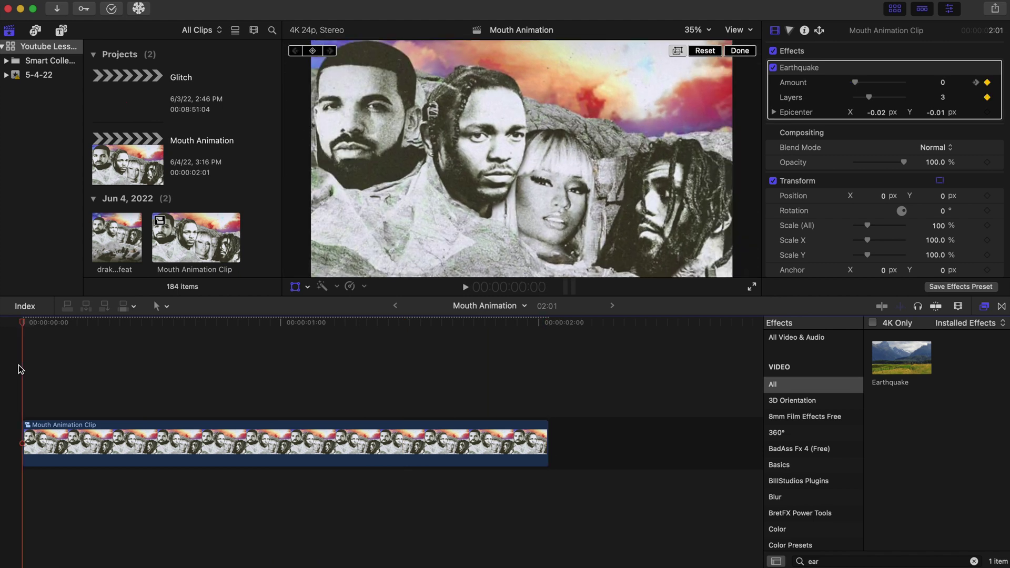
{"action": "key", "text": "space"}
{"action": "key", "text": "space"}
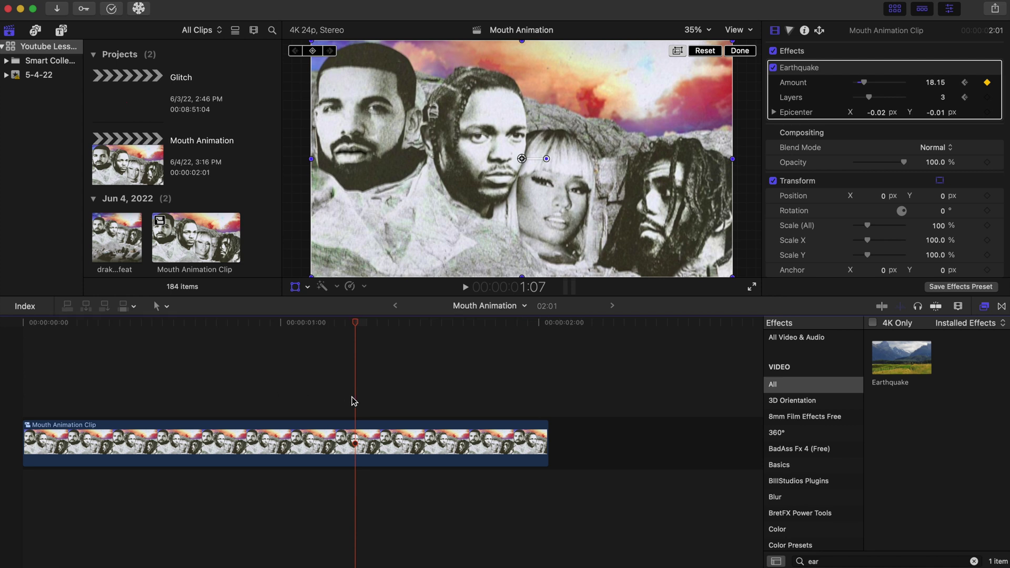
- Add an Earthquake Amount keyframe of 2.39 at 1:05 and play the clip from the beginning
{"action": "left_click_drag", "start_coordinate": [355, 324], "coordinate": [341, 371]}
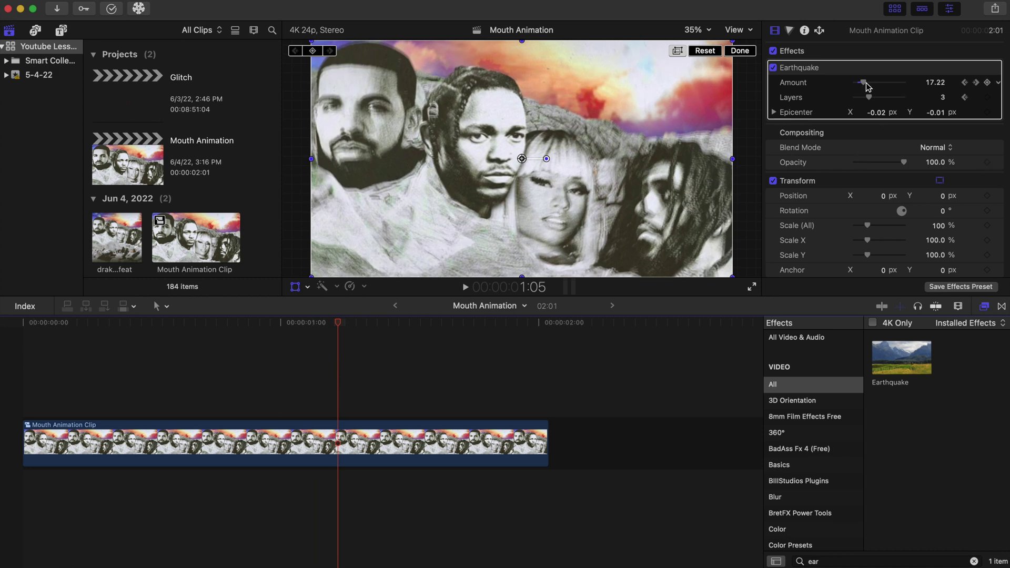
{"action": "left_click_drag", "start_coordinate": [864, 83], "coordinate": [859, 83]}
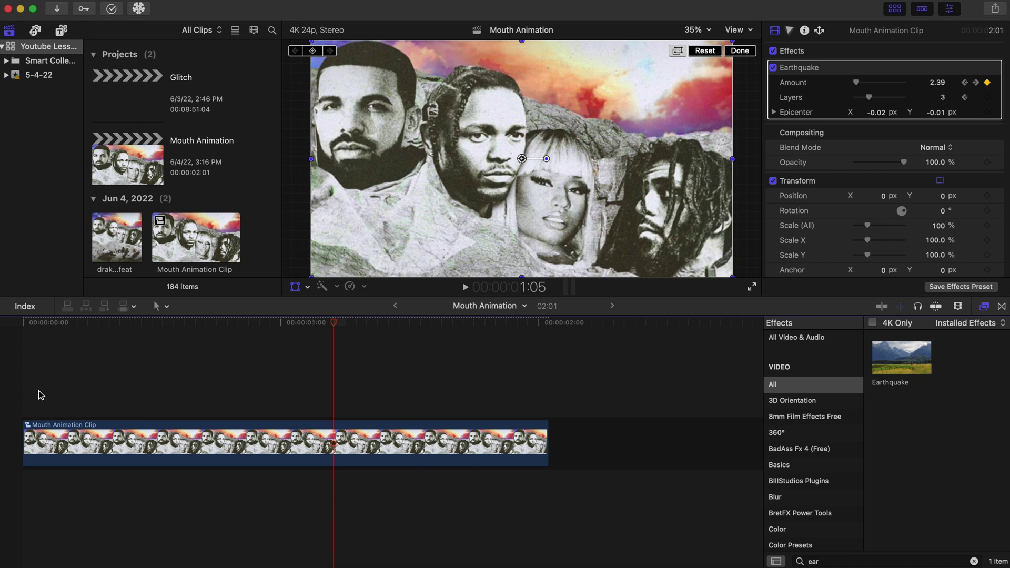
{"action": "key", "text": "Home"}
{"action": "key", "text": "space"}
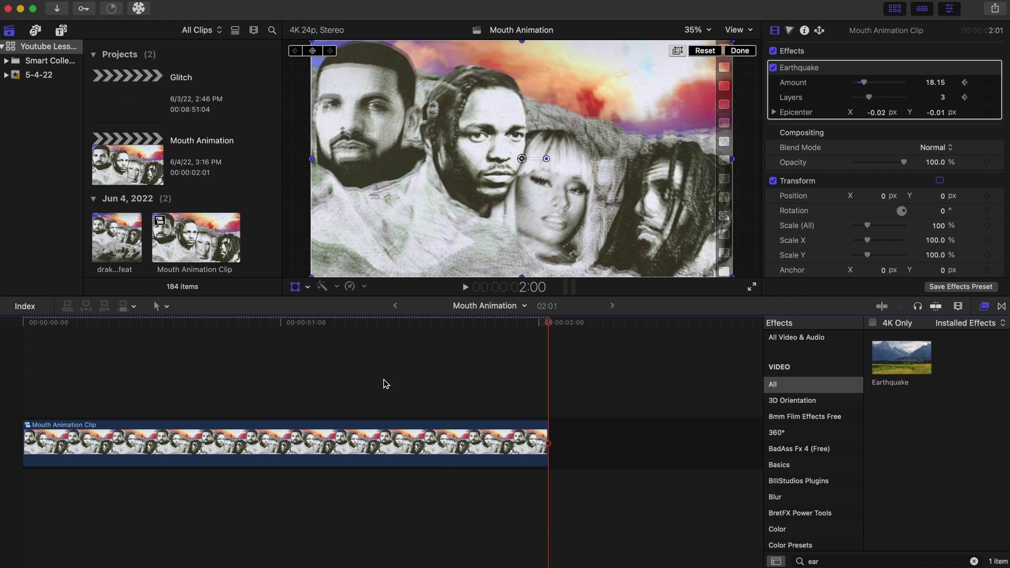
{"action": "left_click", "coordinate": [22, 394]}
{"action": "key", "text": "space"}
- Add an Earthquake Amount keyframe of about 3.45 at 1:22 and replay the clip from the beginning
{"action": "left_click", "coordinate": [518, 442]}
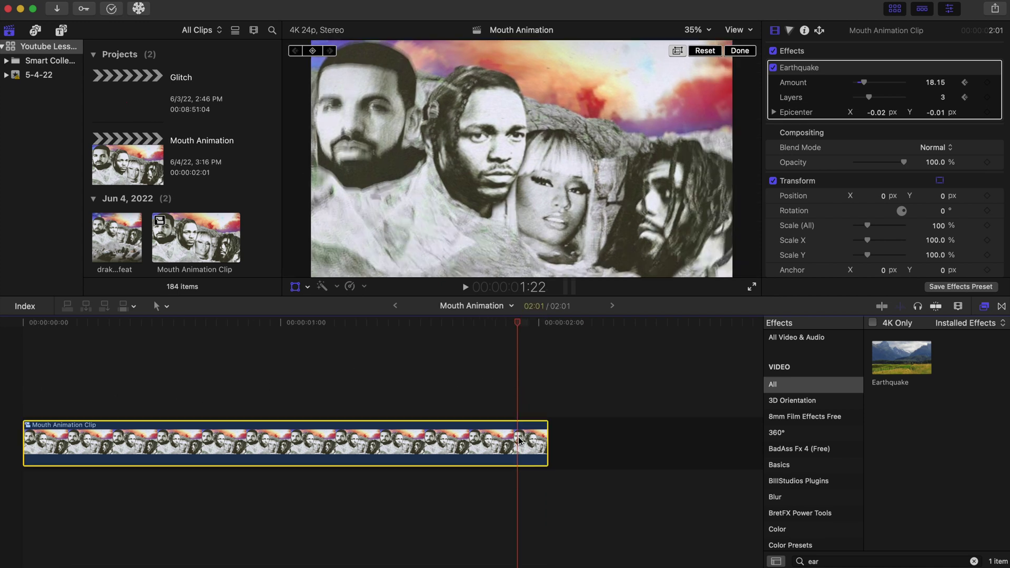
{"action": "left_click", "coordinate": [865, 83]}
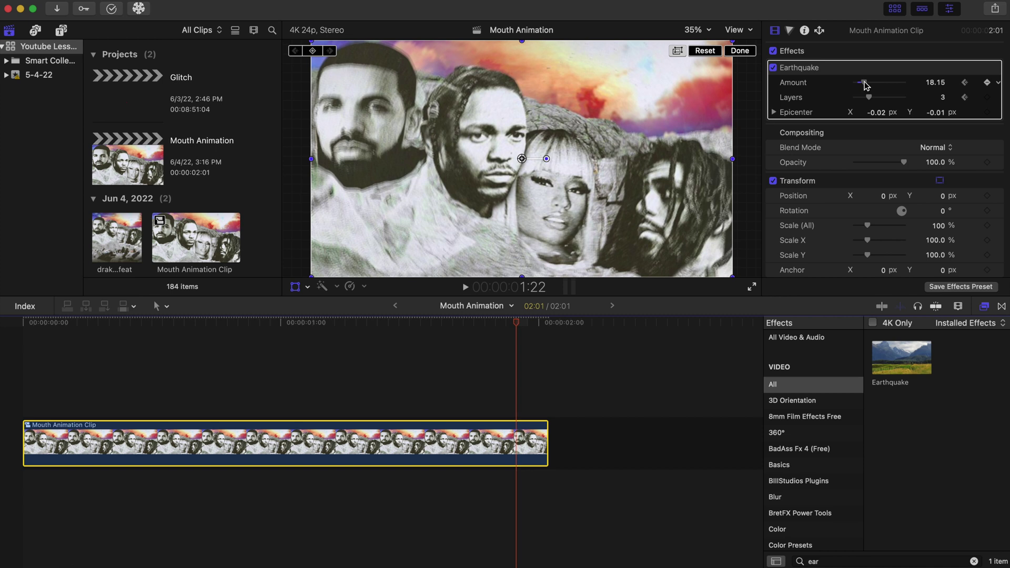
{"action": "left_click_drag", "start_coordinate": [862, 82], "coordinate": [857, 84]}
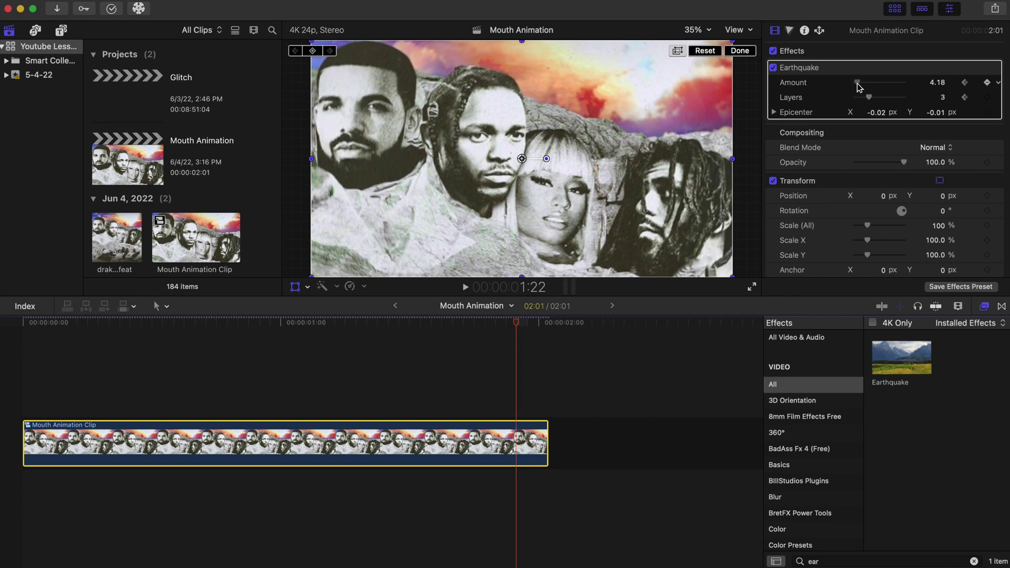
{"action": "left_click", "coordinate": [22, 396]}
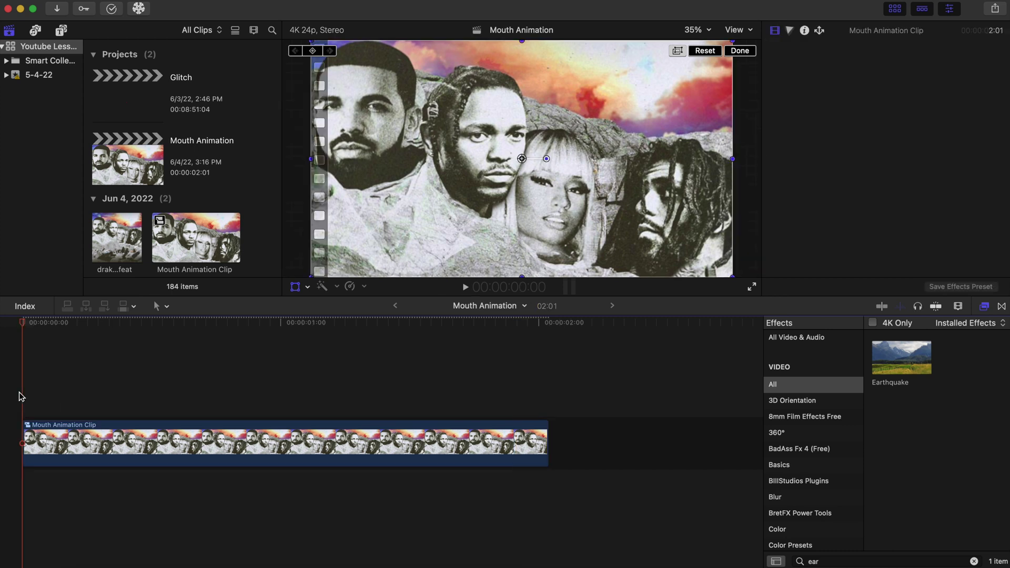
{"action": "key", "text": "space"}
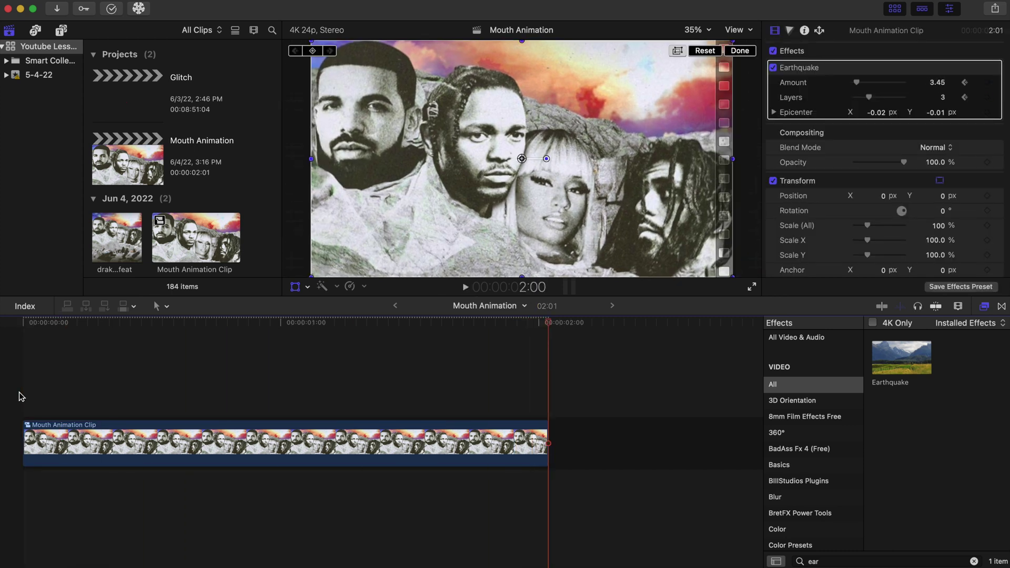
{"action": "key", "text": "space"}
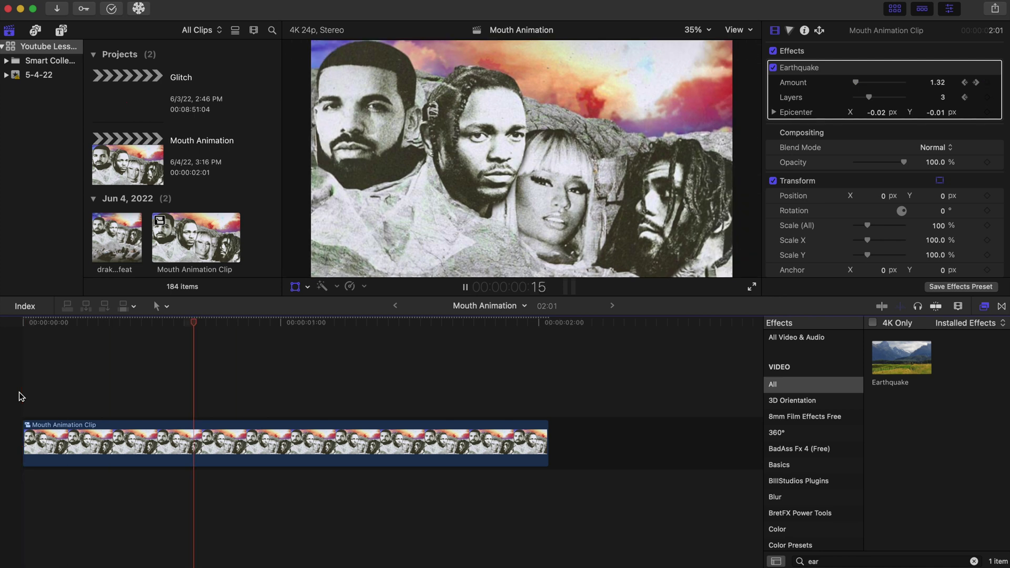